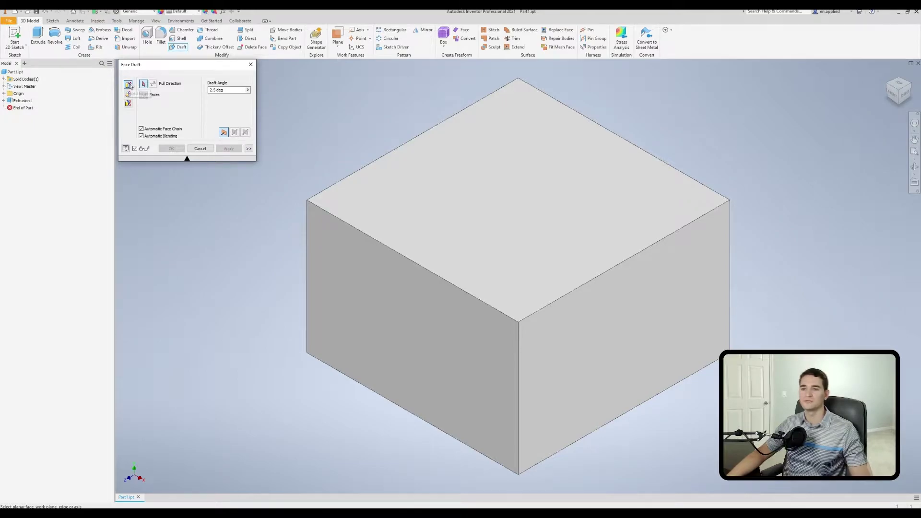
# - Compare the fixed plane, parting line and fixed edge draft types, ending with fixed edge active
pyautogui.click(128, 94)
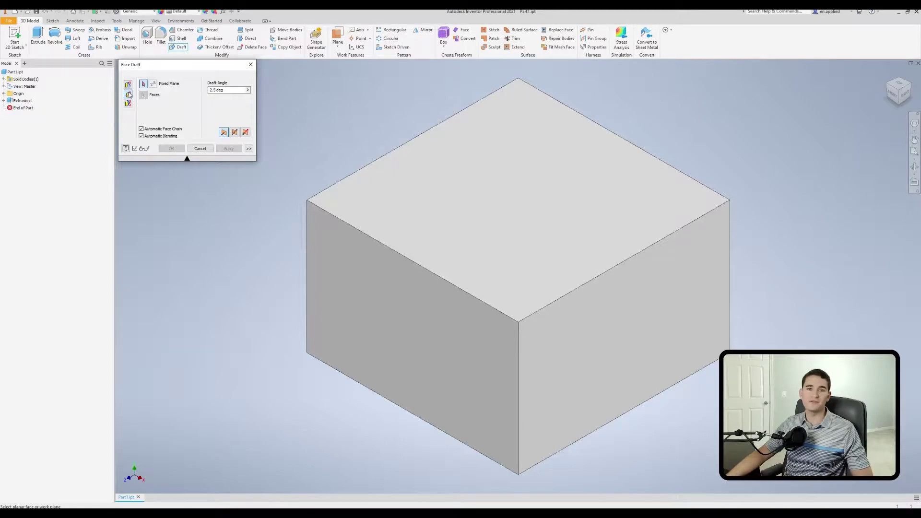
pyautogui.click(128, 104)
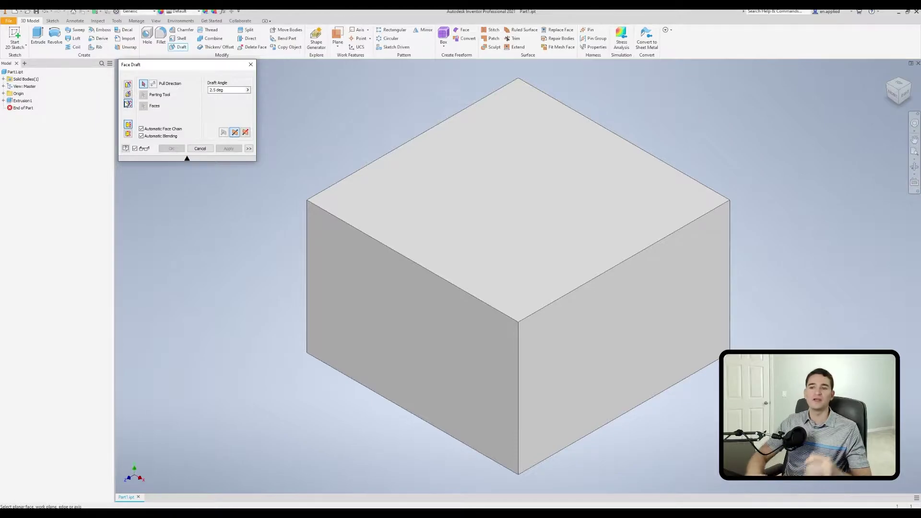
pyautogui.click(127, 85)
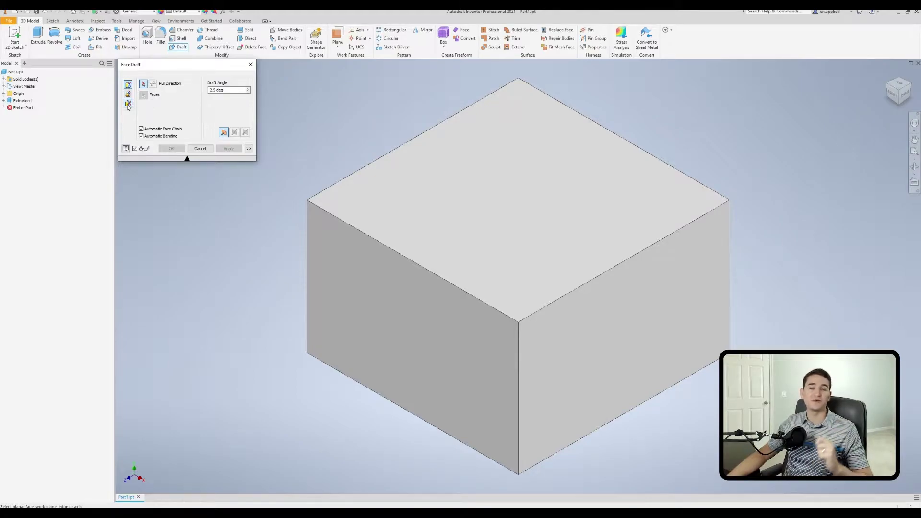
pyautogui.click(127, 94)
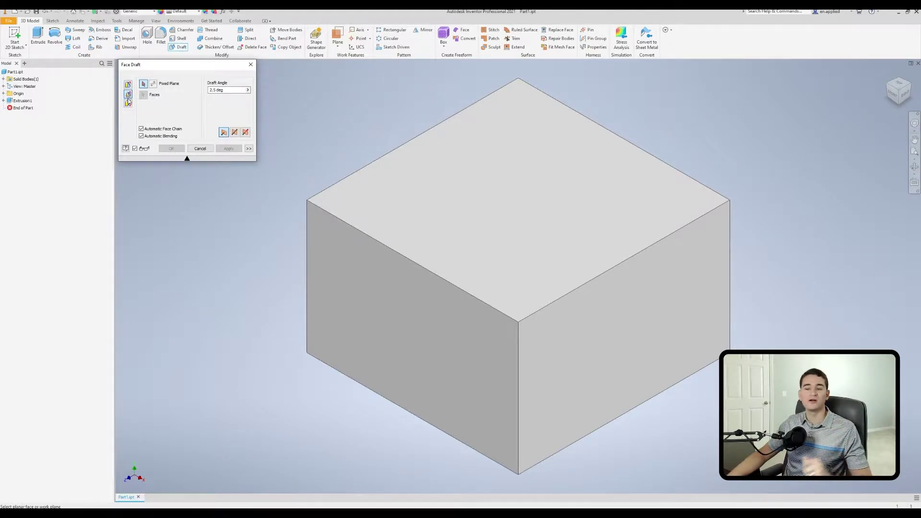
pyautogui.click(128, 85)
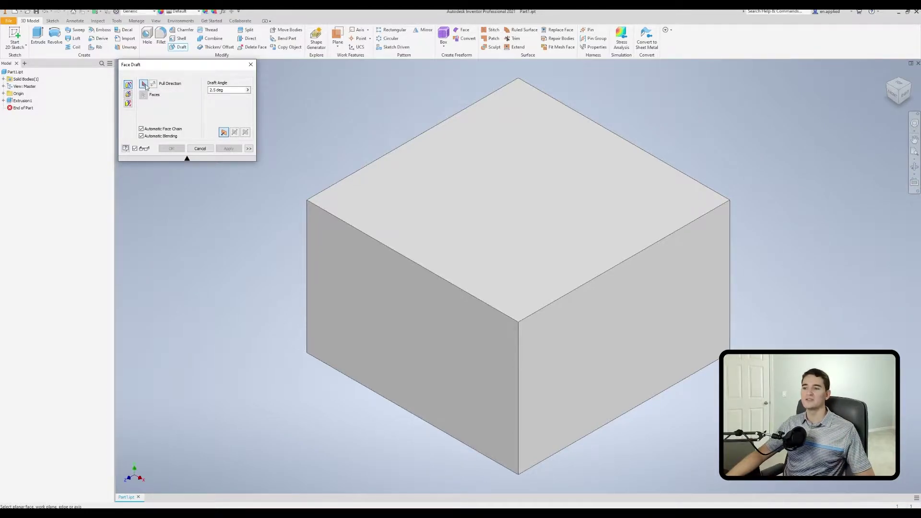
# - Set the box's top face as pull direction and preview a 10° draft on the front-left side face from its top edge
pyautogui.click(534, 180)
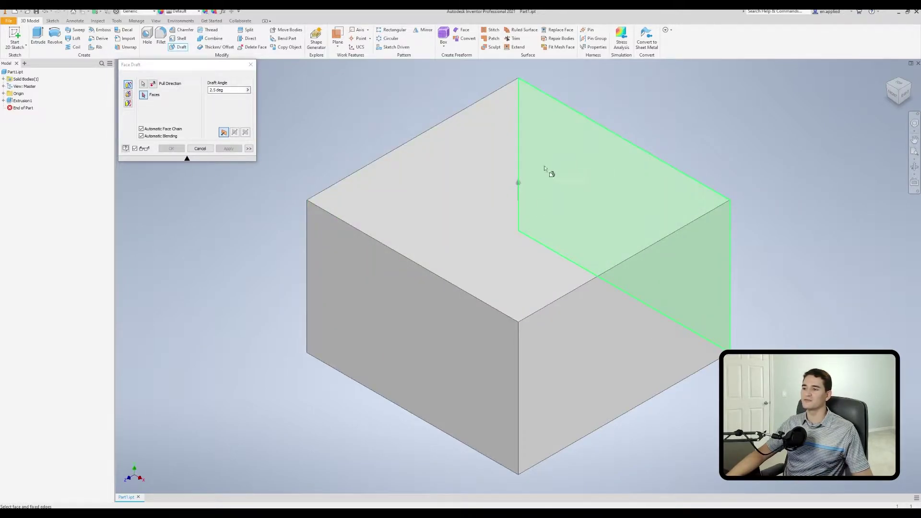
pyautogui.press('F6')
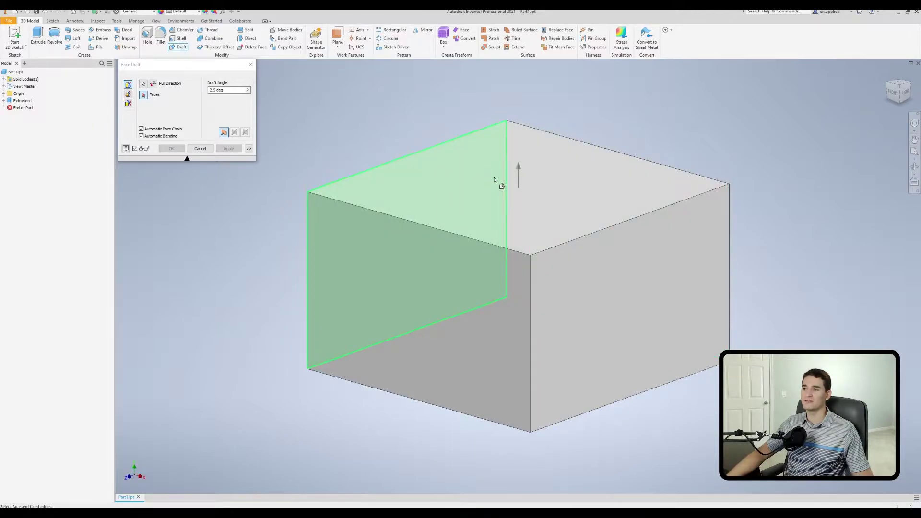
pyautogui.click(898, 85)
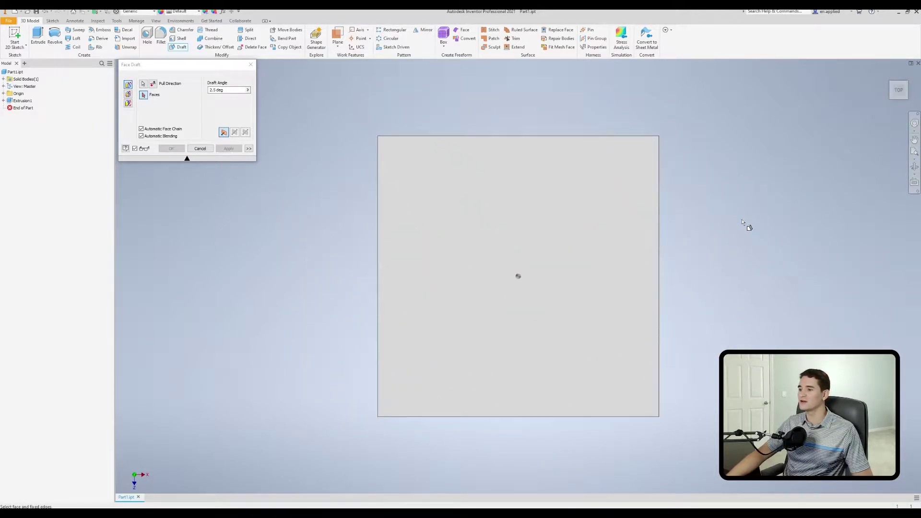
pyautogui.keyDown('shift'); pyautogui.moveTo(517, 280); pyautogui.dragTo(473, 310, button='middle'); pyautogui.keyUp('shift')
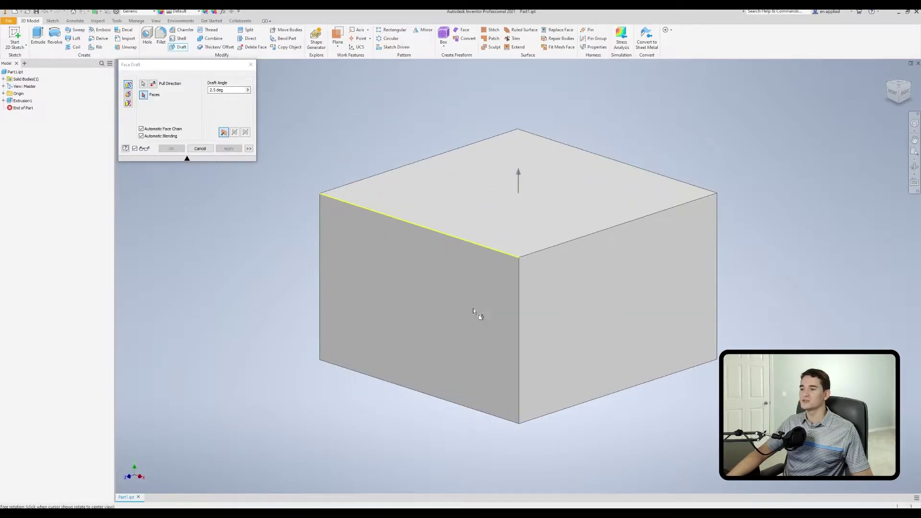
pyautogui.click(396, 264)
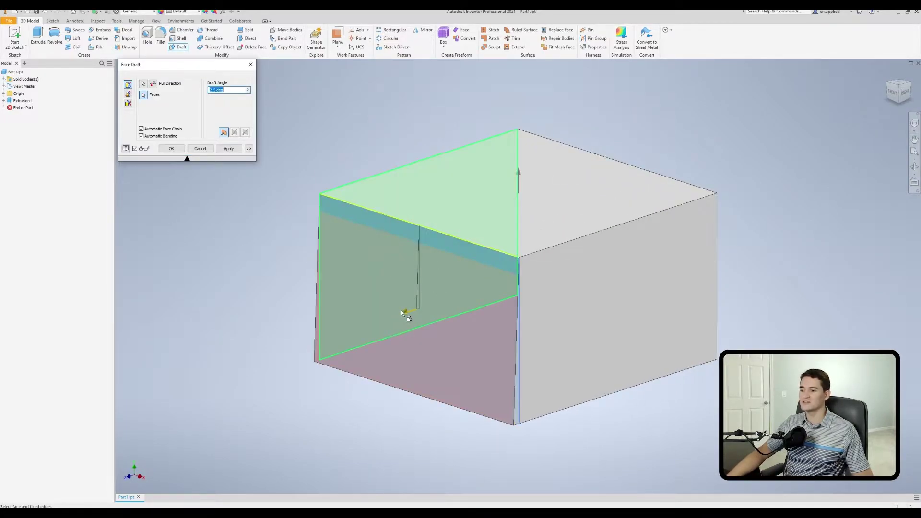
pyautogui.moveTo(404, 312); pyautogui.dragTo(389, 314)
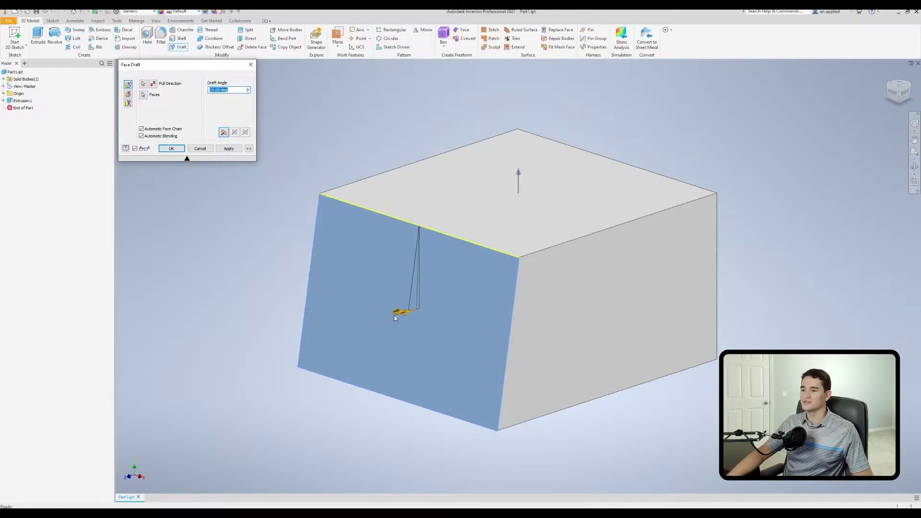
# - Inspect the draft preview, repick the top face as the pull direction and reactivate face selection
pyautogui.keyDown('shift'); pyautogui.moveTo(390, 315); pyautogui.dragTo(487, 247, button='middle'); pyautogui.keyUp('shift')
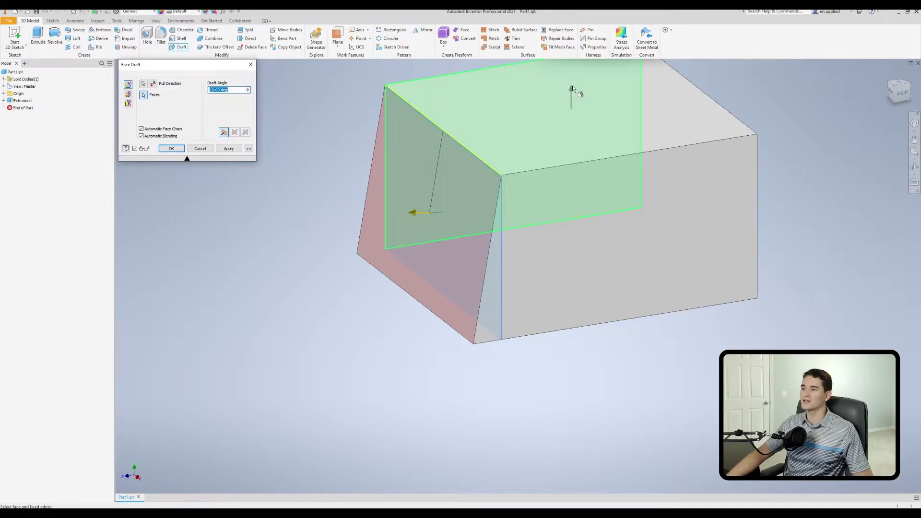
pyautogui.moveTo(378, 158); pyautogui.dragTo(369, 220, button='middle')
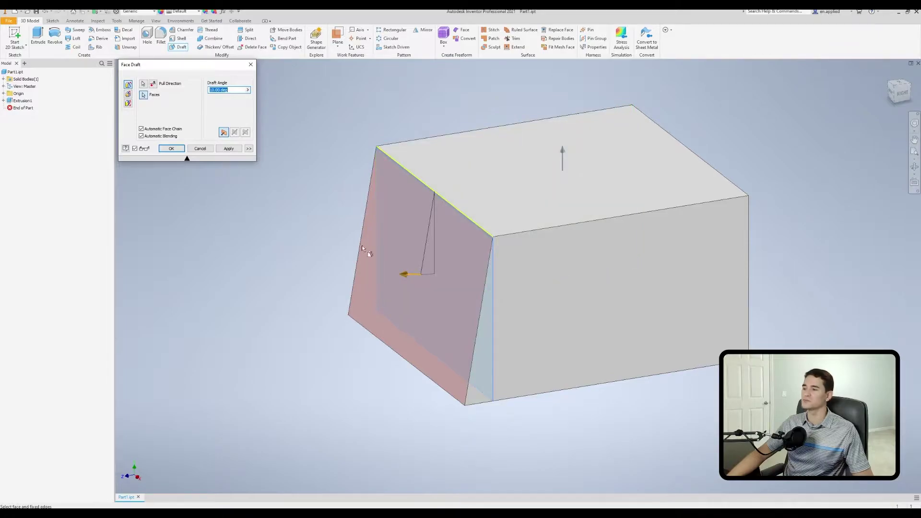
pyautogui.keyDown('shift'); pyautogui.moveTo(247, 242); pyautogui.dragTo(299, 234, button='middle'); pyautogui.keyUp('shift')
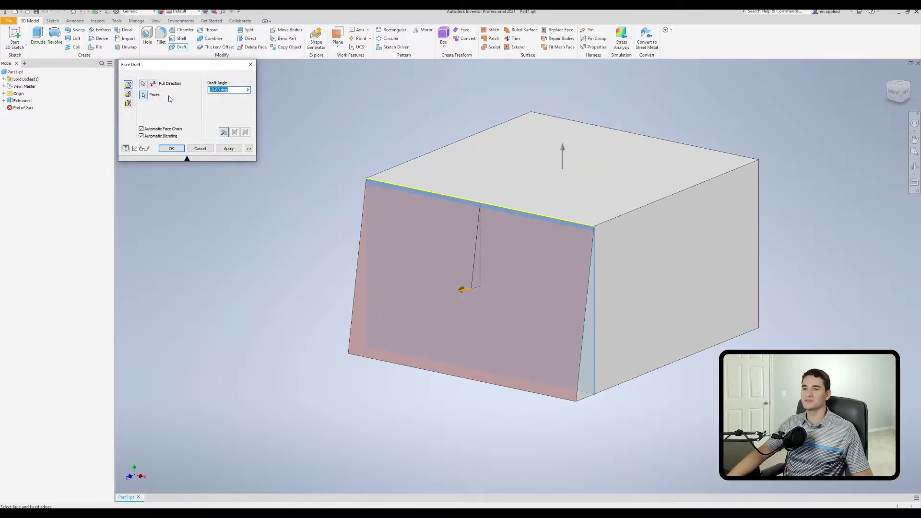
pyautogui.click(143, 85)
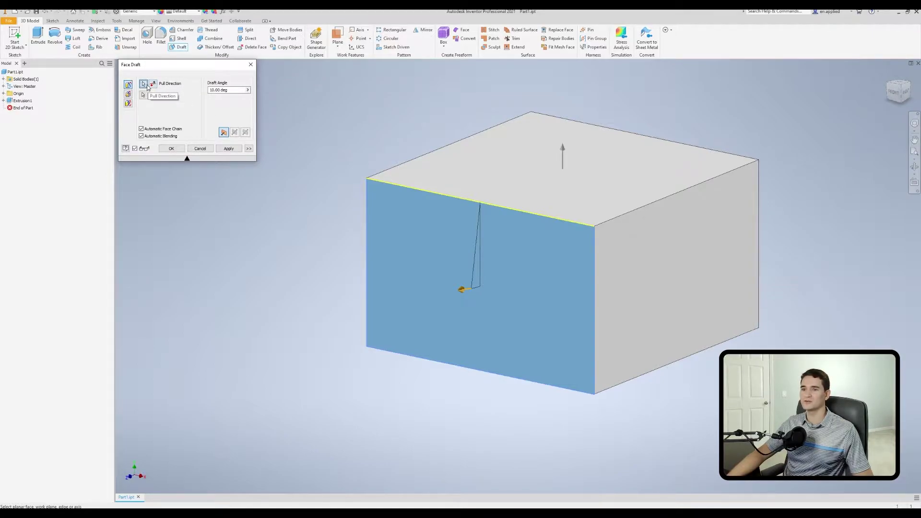
pyautogui.click(538, 178)
pyautogui.keyDown('shift'); pyautogui.moveTo(487, 211); pyautogui.dragTo(205, 99, button='middle'); pyautogui.keyUp('shift')
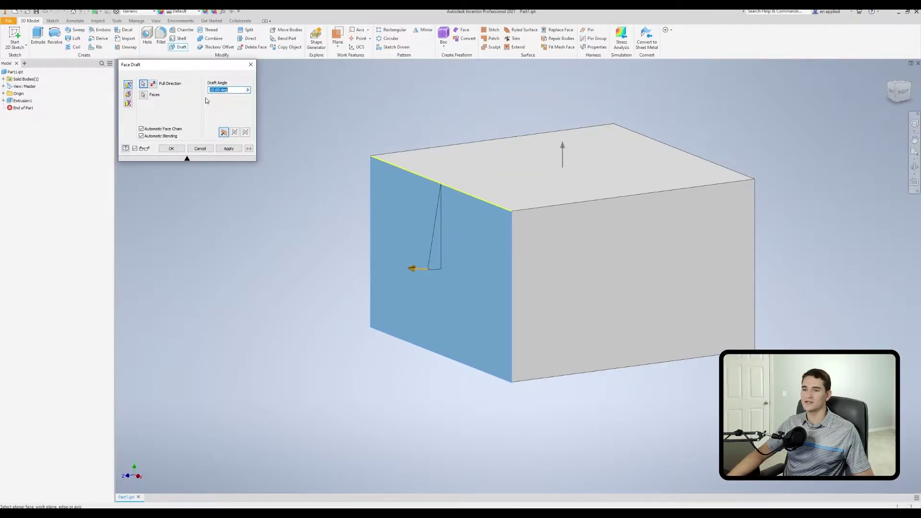
pyautogui.click(143, 96)
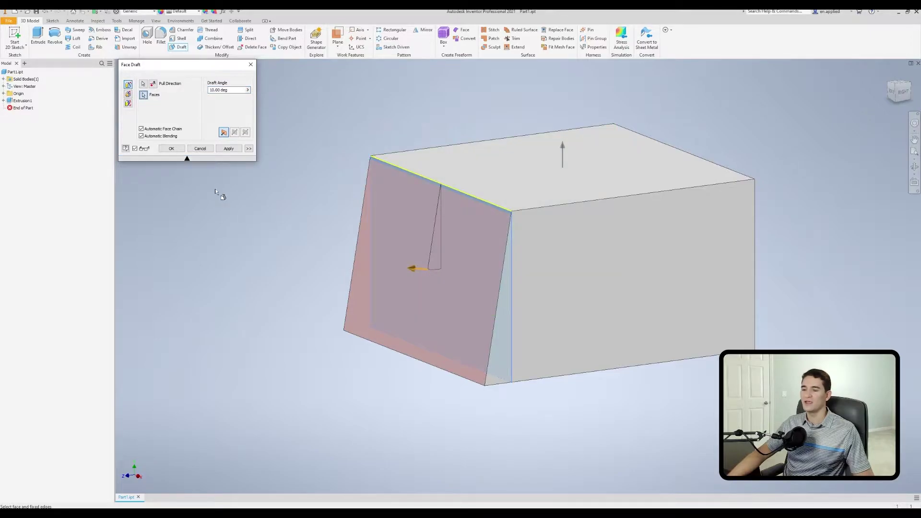
# - Flip the pull direction back and forth to compare the inward and outward drafts, ending with it pointing upward
pyautogui.click(153, 85)
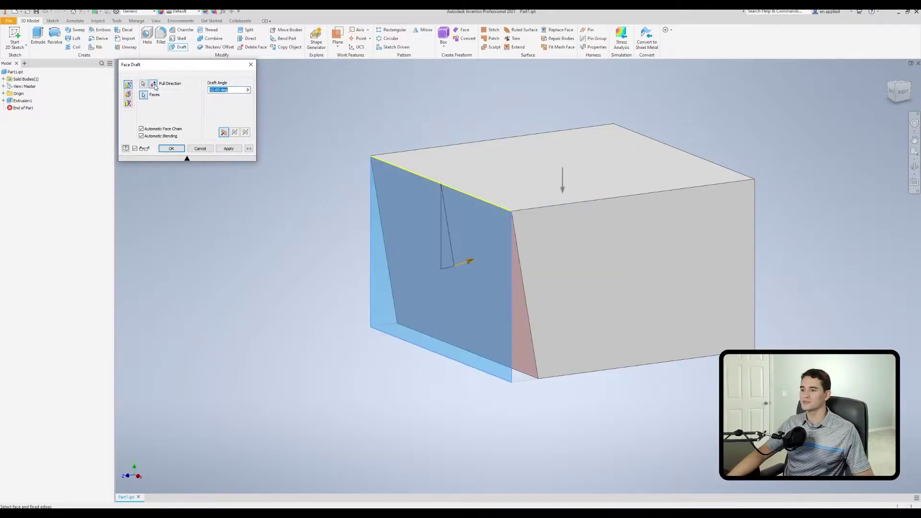
pyautogui.click(154, 85)
pyautogui.click(153, 85)
pyautogui.click(154, 85)
pyautogui.click(154, 85)
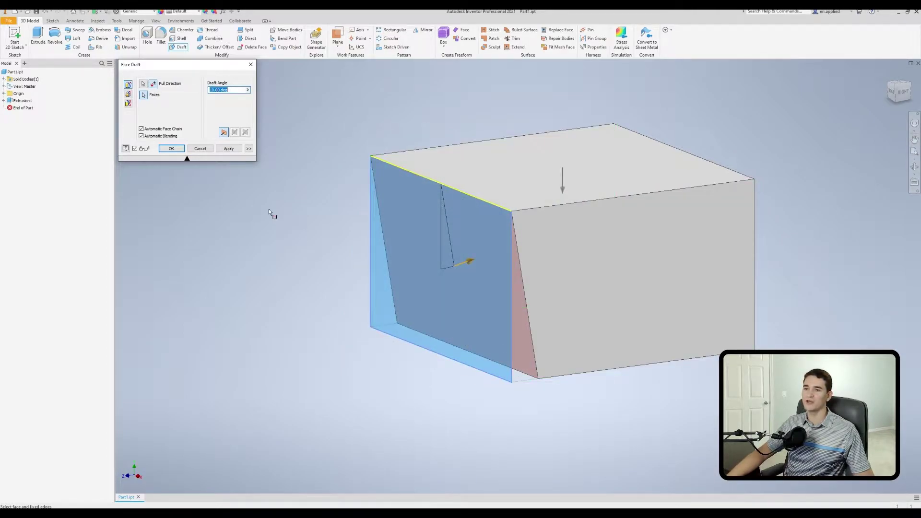
pyautogui.click(154, 85)
pyautogui.click(153, 85)
pyautogui.click(154, 85)
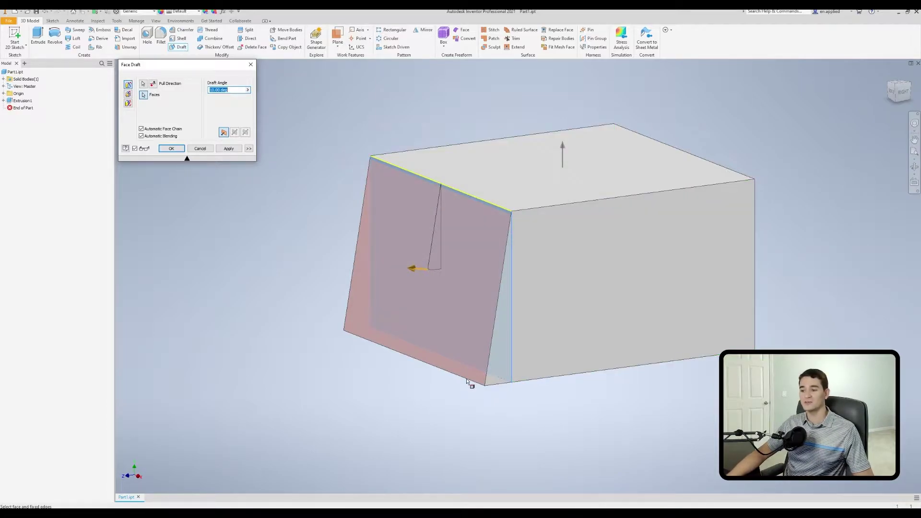
pyautogui.click(153, 83)
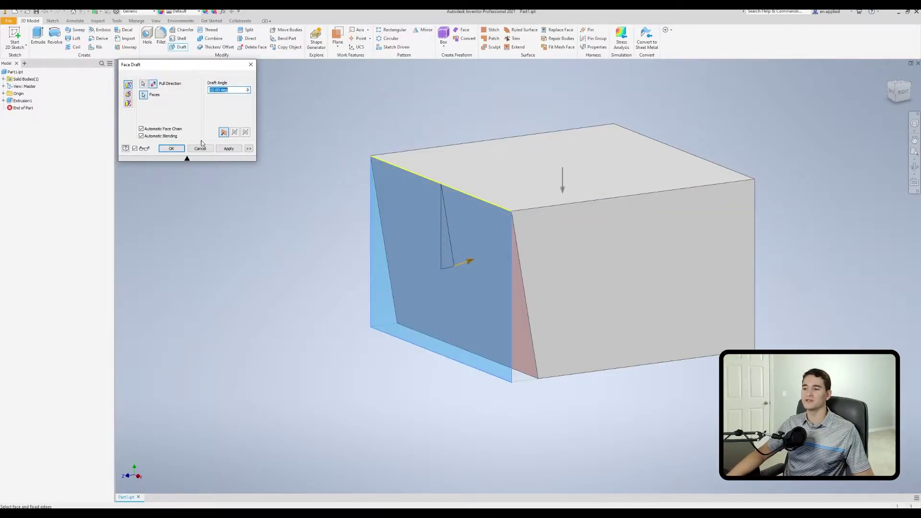
pyautogui.click(152, 84)
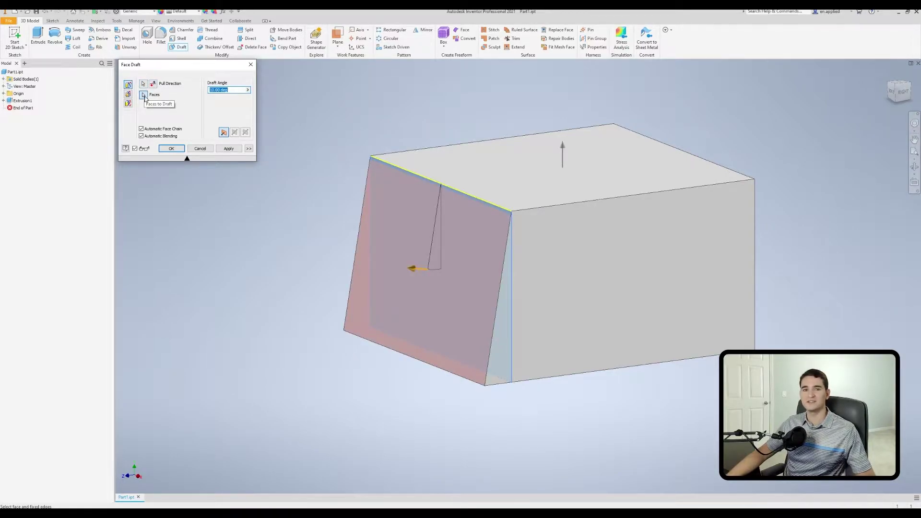
# - Add the other side faces to the draft preview, then cancel the face draft
pyautogui.click(143, 95)
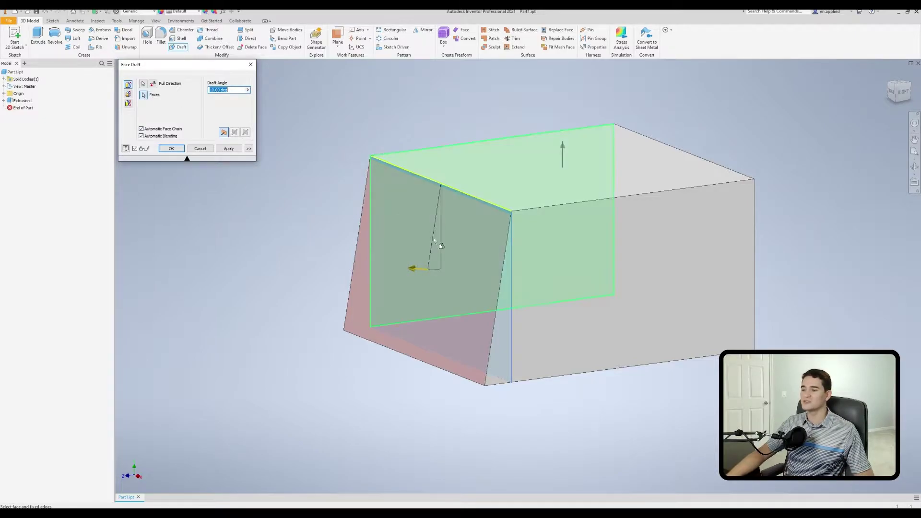
pyautogui.click(577, 272)
pyautogui.keyDown('shift'); pyautogui.moveTo(747, 249); pyautogui.dragTo(564, 272, button='middle'); pyautogui.keyUp('shift')
pyautogui.click(564, 272)
pyautogui.keyDown('shift'); pyautogui.moveTo(436, 256); pyautogui.dragTo(535, 227, button='middle'); pyautogui.keyUp('shift')
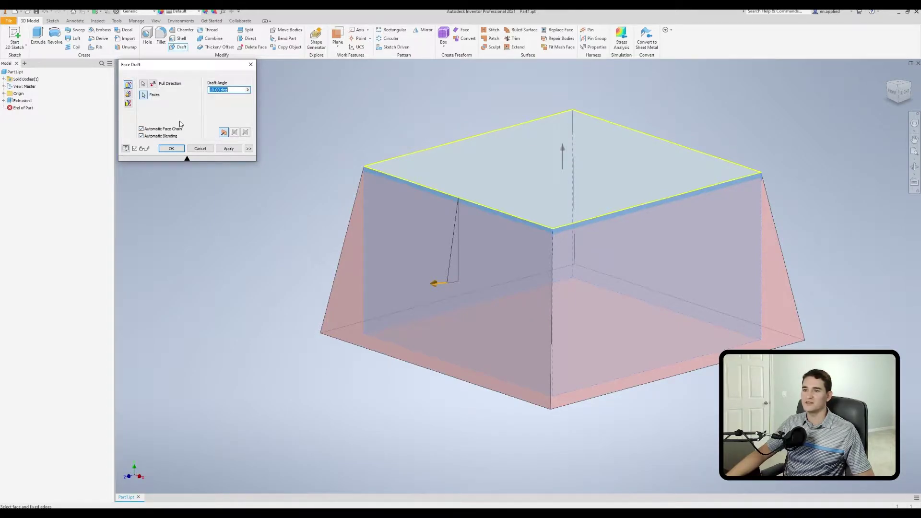
pyautogui.click(202, 148)
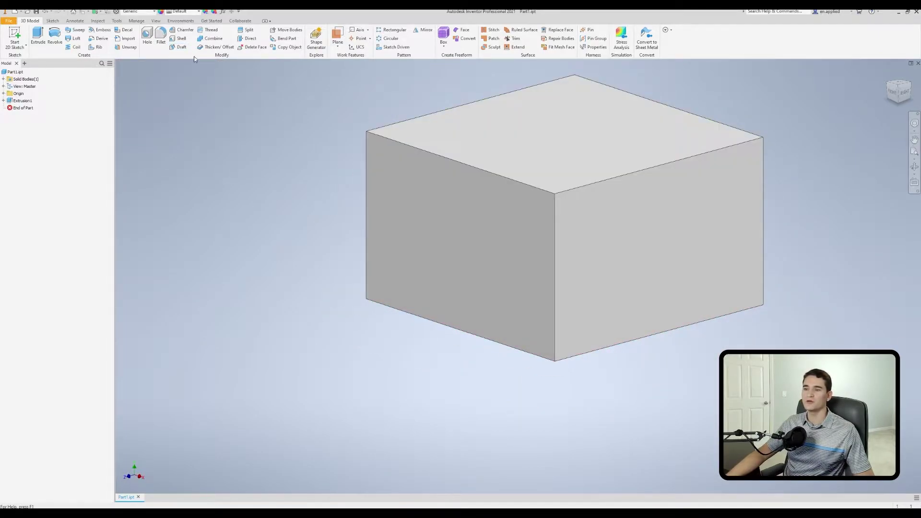
# - Fillet the box's four vertical edges with a 0.4375 in radius
pyautogui.click(161, 39)
pyautogui.click(559, 215)
pyautogui.keyDown('shift'); pyautogui.moveTo(559, 216); pyautogui.dragTo(506, 278, button='middle'); pyautogui.keyUp('shift')
pyautogui.click(516, 282)
pyautogui.click(369, 148)
pyautogui.keyDown('shift'); pyautogui.moveTo(366, 144); pyautogui.dragTo(598, 267, button='middle'); pyautogui.keyUp('shift')
pyautogui.click(529, 132)
pyautogui.press('F6')
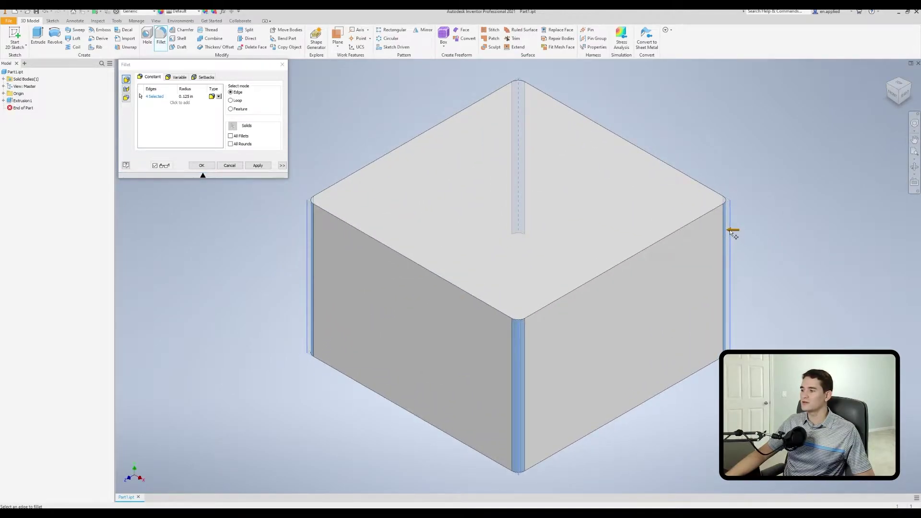
pyautogui.moveTo(731, 230); pyautogui.dragTo(721, 233)
pyautogui.press('Return')
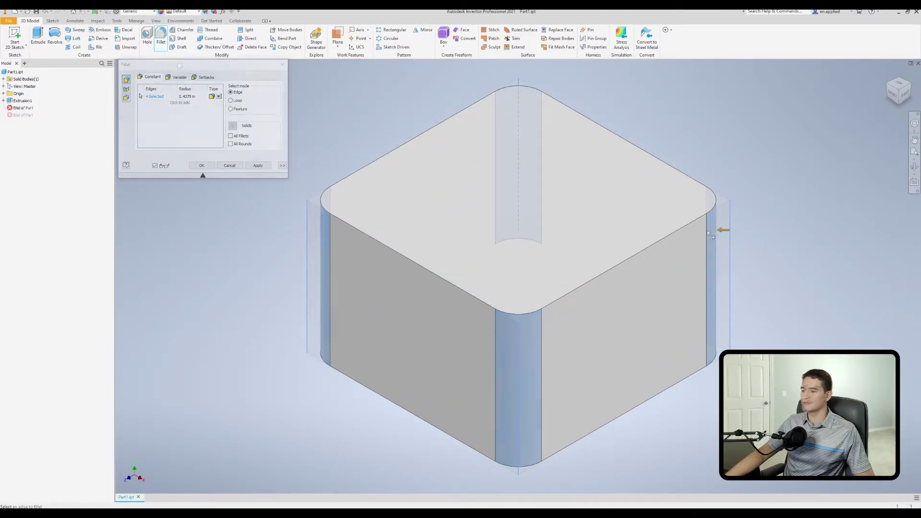
# - Set up a 15° face draft on the front-left face along its top edge, pulling from the top face with automatic face chain off
pyautogui.click(182, 47)
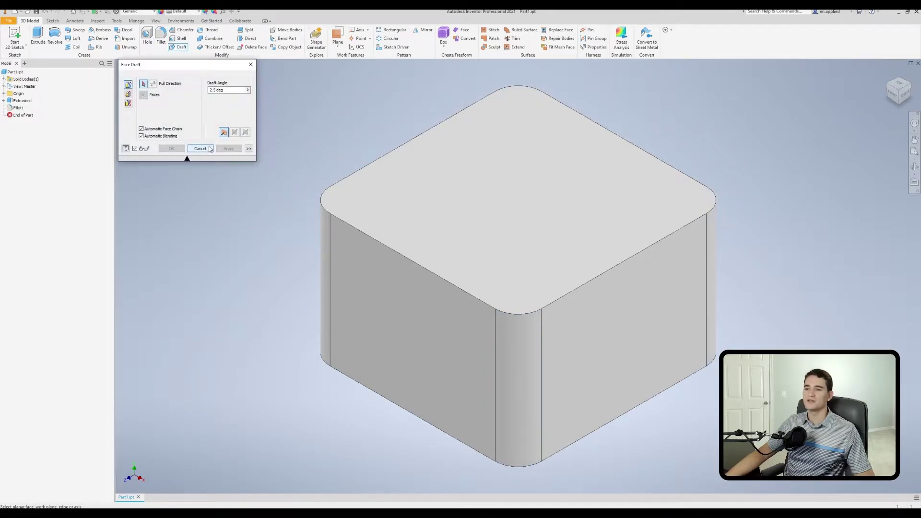
pyautogui.click(521, 187)
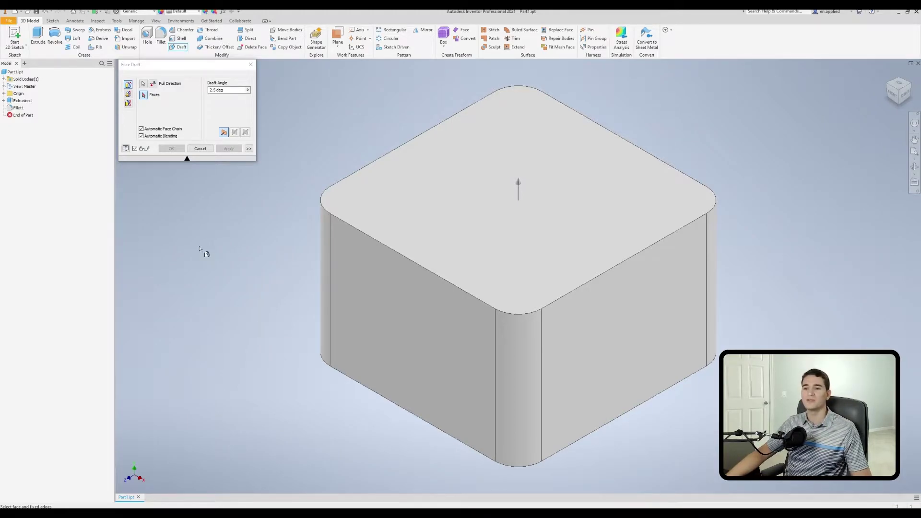
pyautogui.click(142, 129)
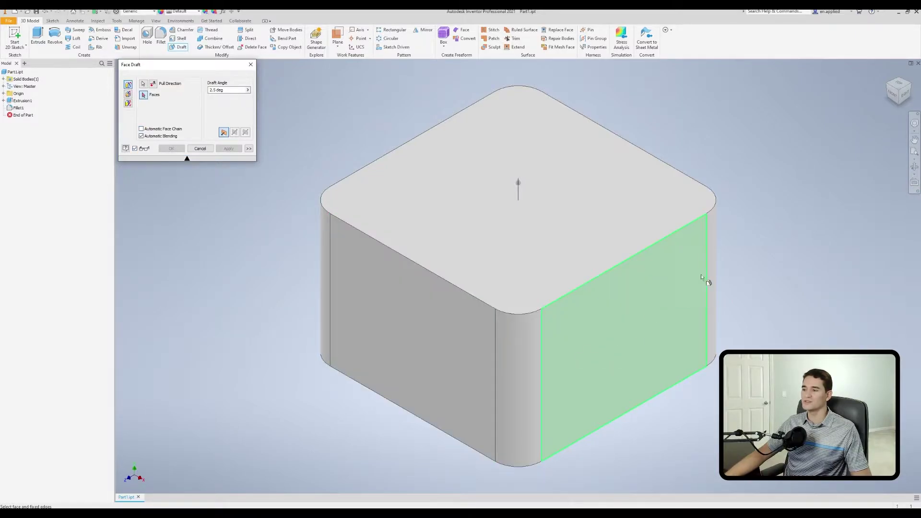
pyautogui.click(415, 331)
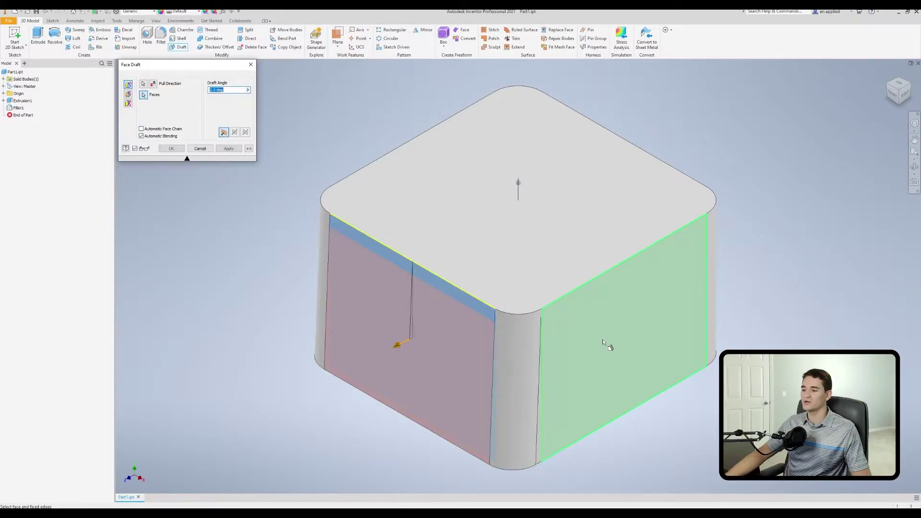
pyautogui.click(582, 371)
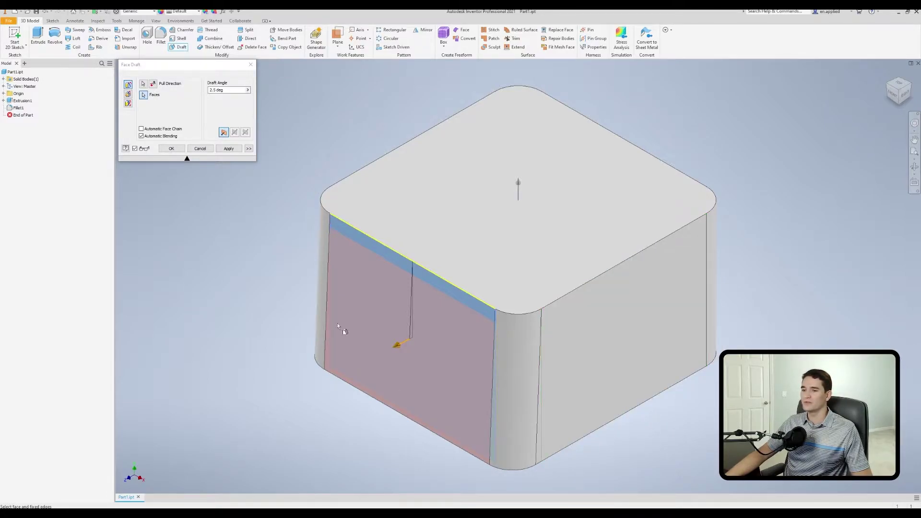
pyautogui.moveTo(398, 344); pyautogui.dragTo(379, 350)
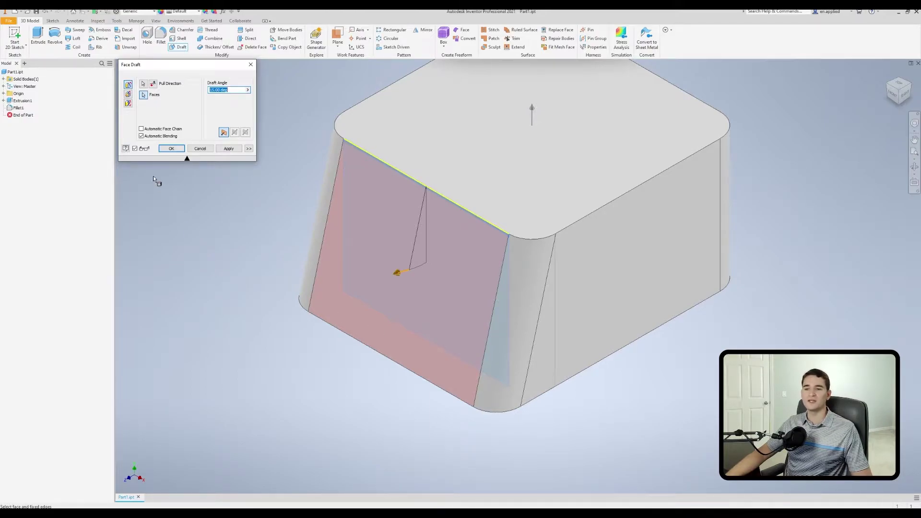
# - Turn off automatic blending and set the front-left face's draft angle to 20°
pyautogui.click(141, 137)
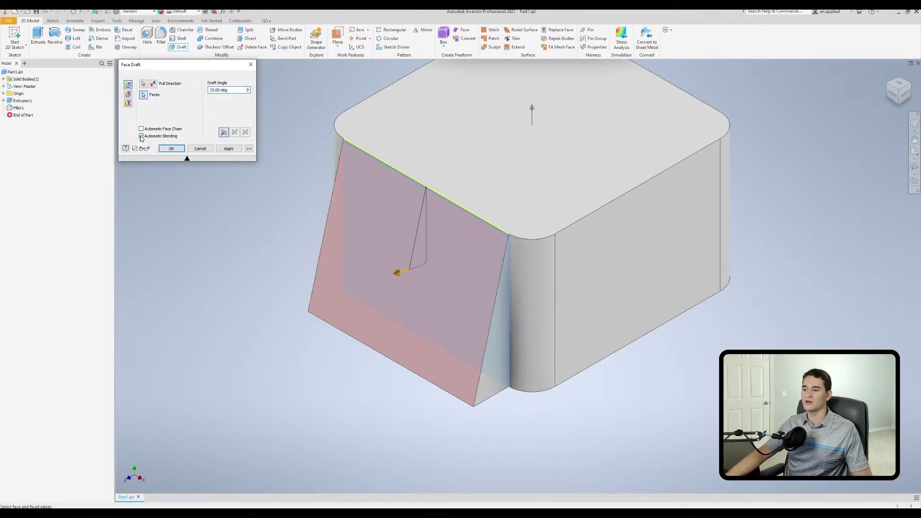
pyautogui.click(407, 272)
pyautogui.moveTo(411, 272); pyautogui.dragTo(393, 280)
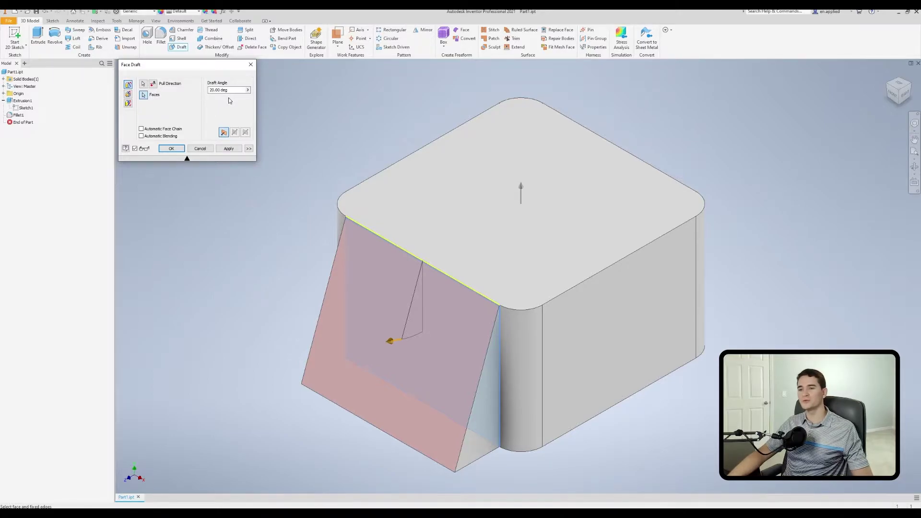
# - Set the front-left face's draft angle to 10°, then pull the draft out in the model to 45°
pyautogui.click(232, 91)
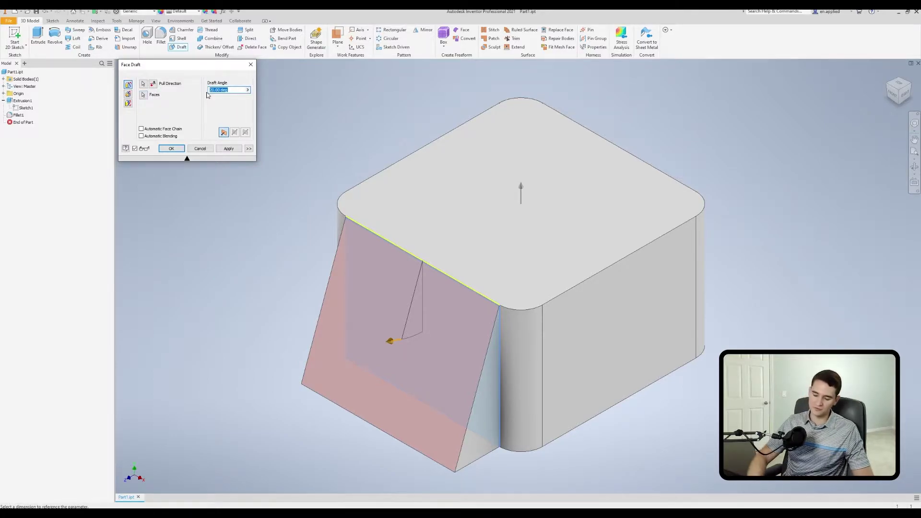
pyautogui.write('10')
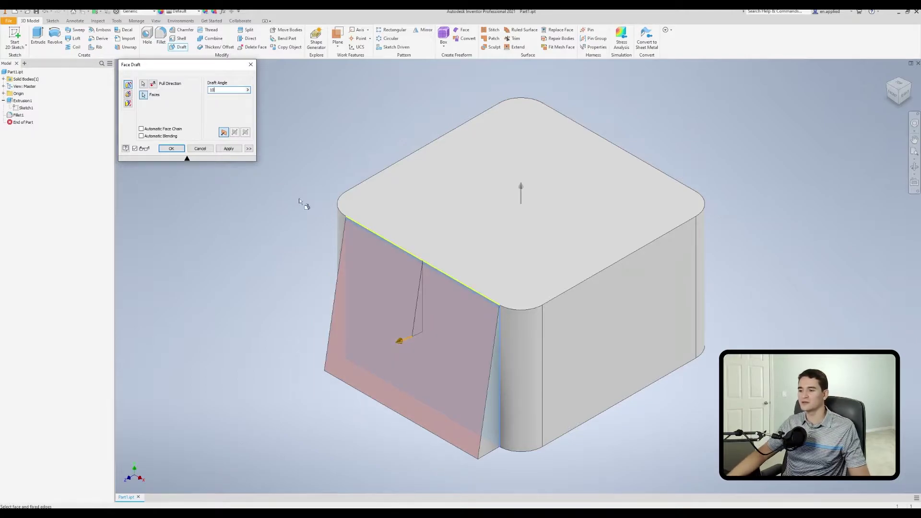
pyautogui.click(401, 341)
pyautogui.moveTo(401, 341); pyautogui.dragTo(361, 345)
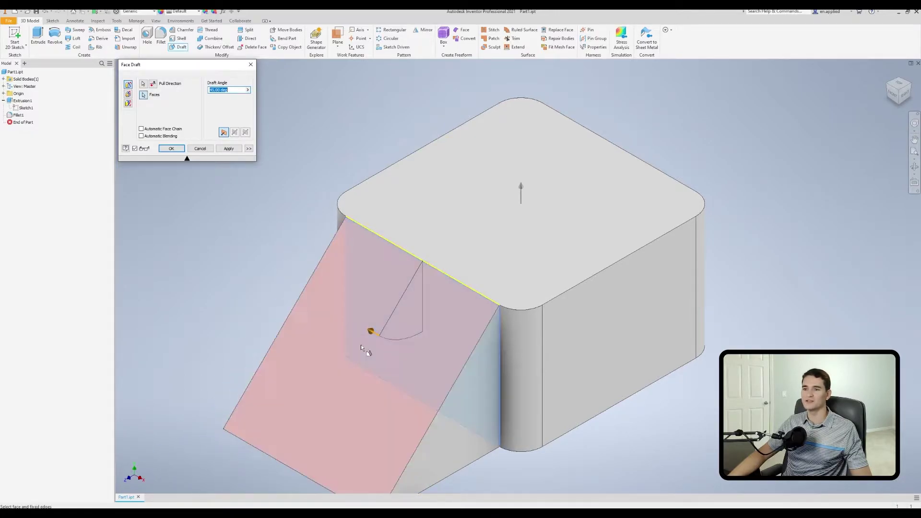
# - Try to take the draft angle from a measurement between the front-right side face and the top face, then cancel the face draft
pyautogui.click(248, 91)
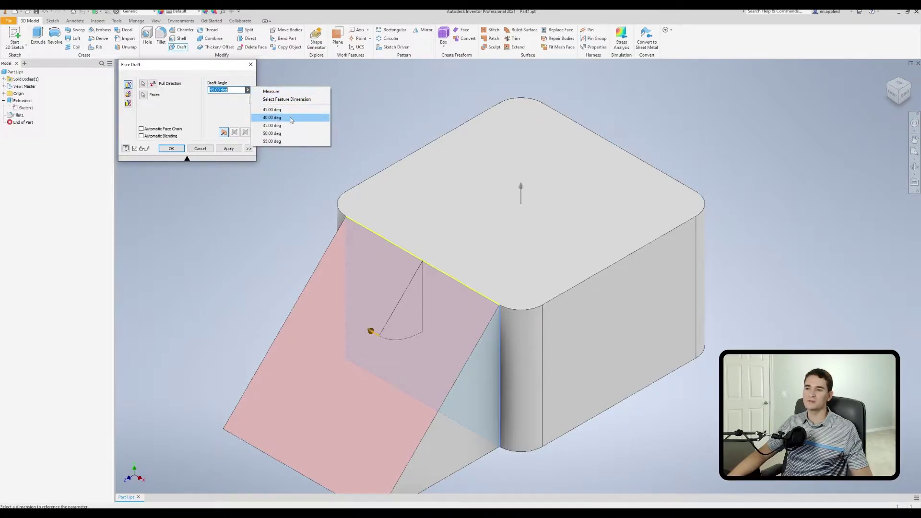
pyautogui.click(286, 92)
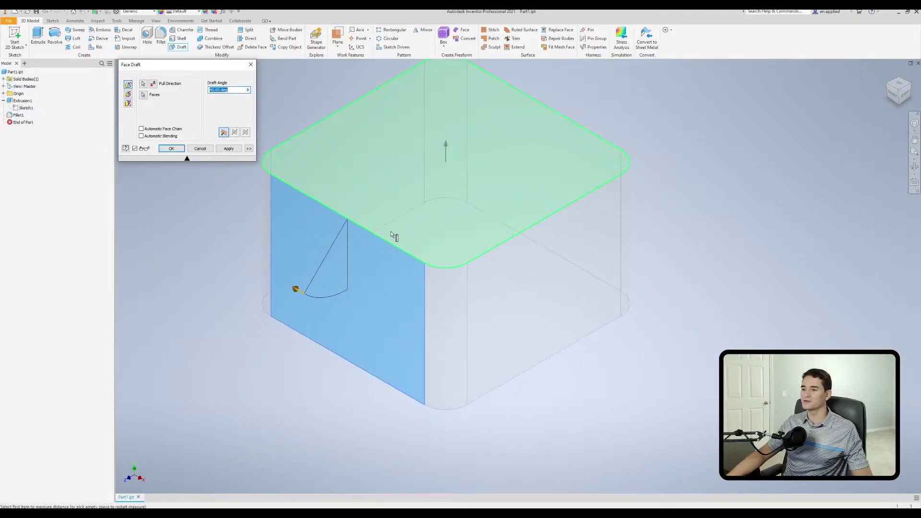
pyautogui.click(512, 270)
pyautogui.click(512, 269)
pyautogui.click(514, 199)
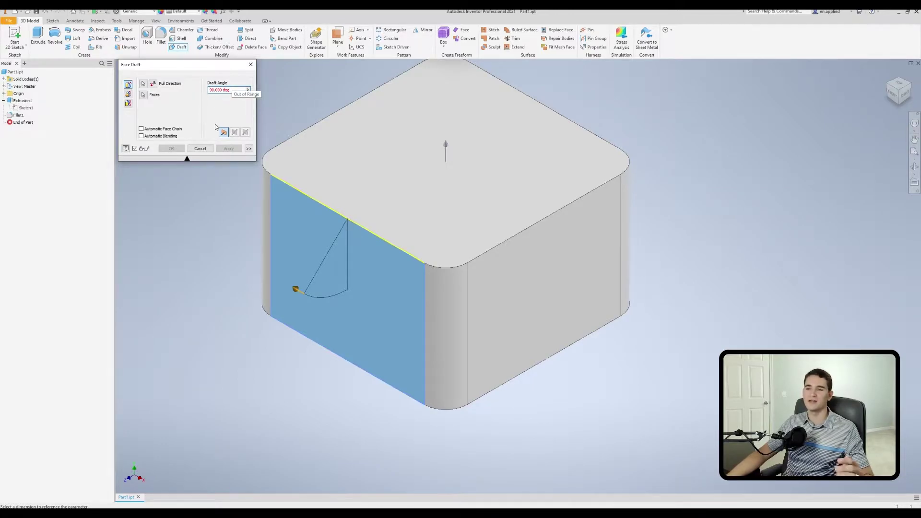
pyautogui.click(248, 89)
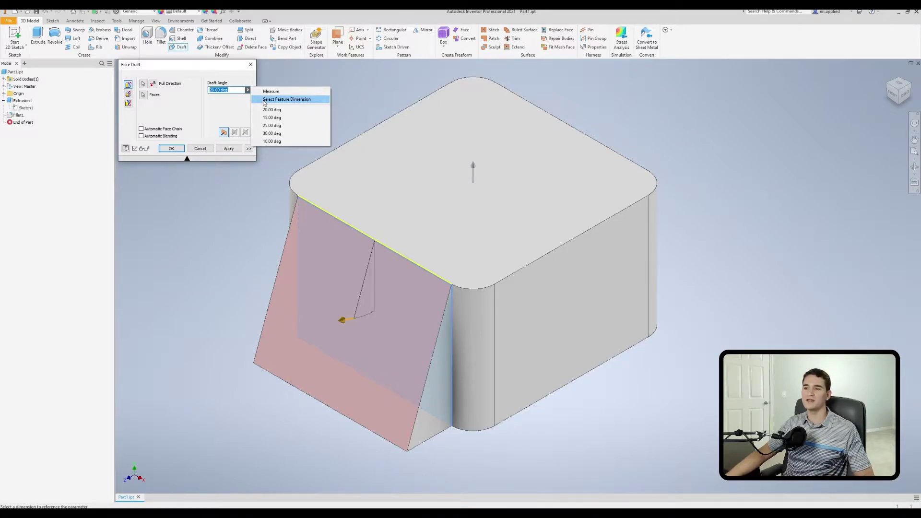
pyautogui.click(205, 151)
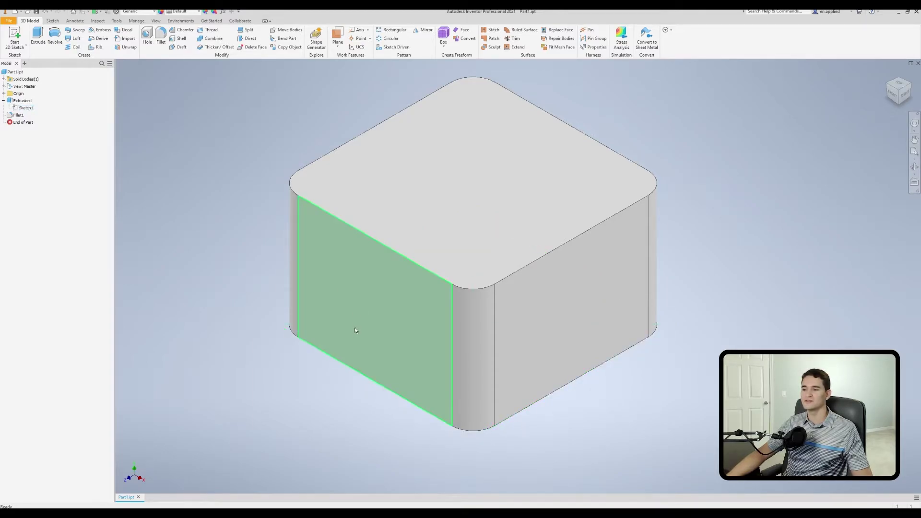
# - Add a driven angular dimension between the base sketch's vertical side edge and its adjoining diagonal, and make the sketch visible with the box
pyautogui.doubleClick(26, 108)
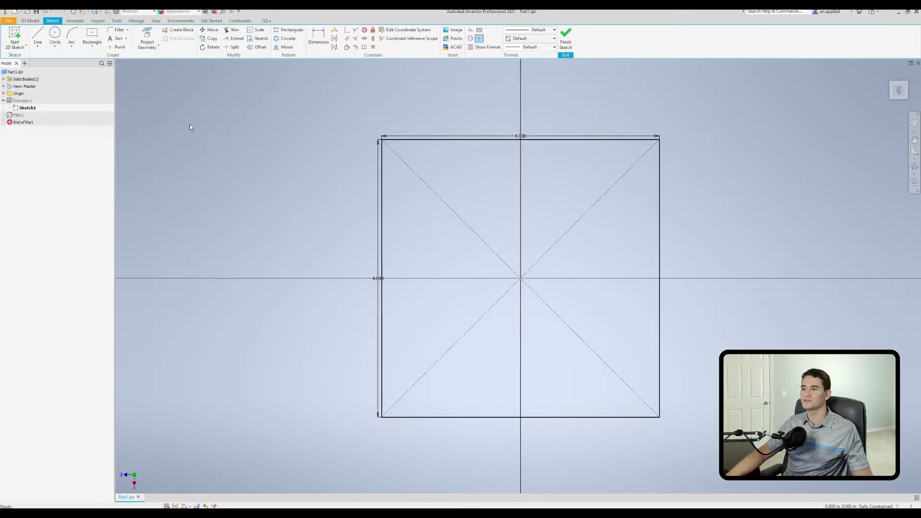
pyautogui.rightClick(277, 91)
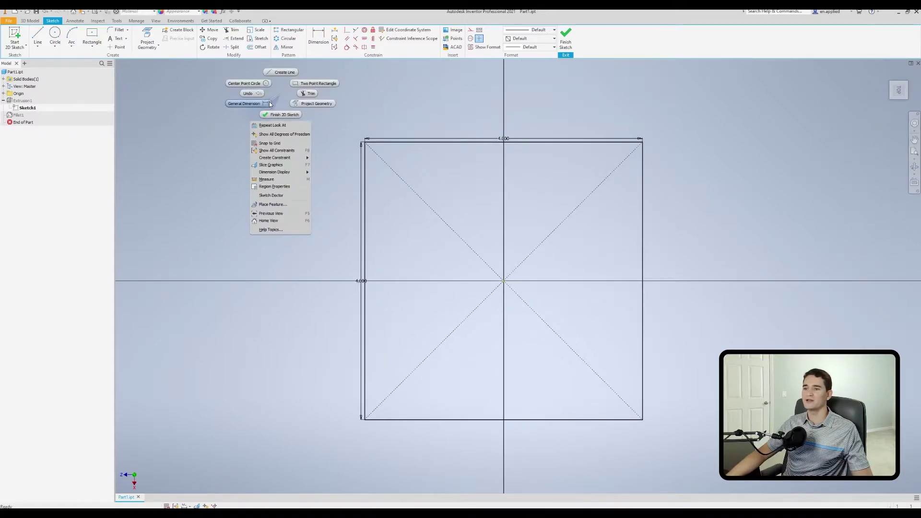
pyautogui.press('d')
pyautogui.click(365, 187)
pyautogui.click(391, 171)
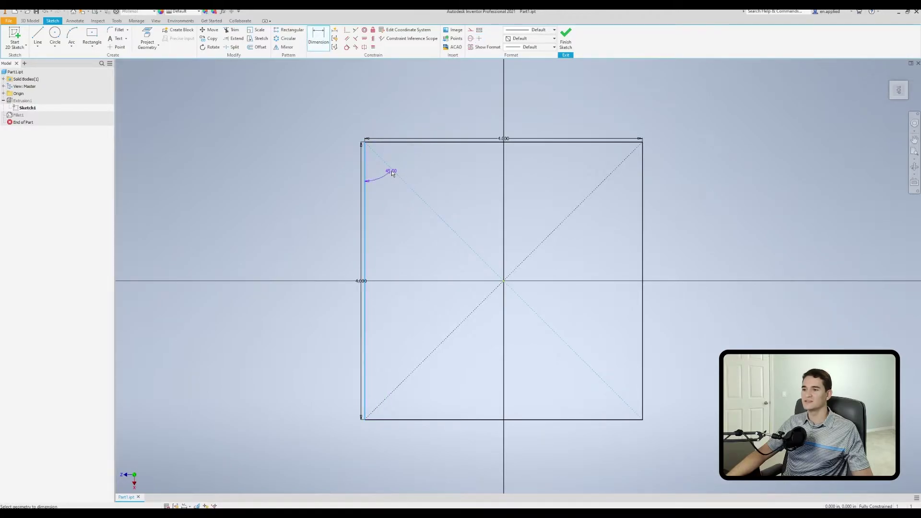
pyautogui.click(341, 89)
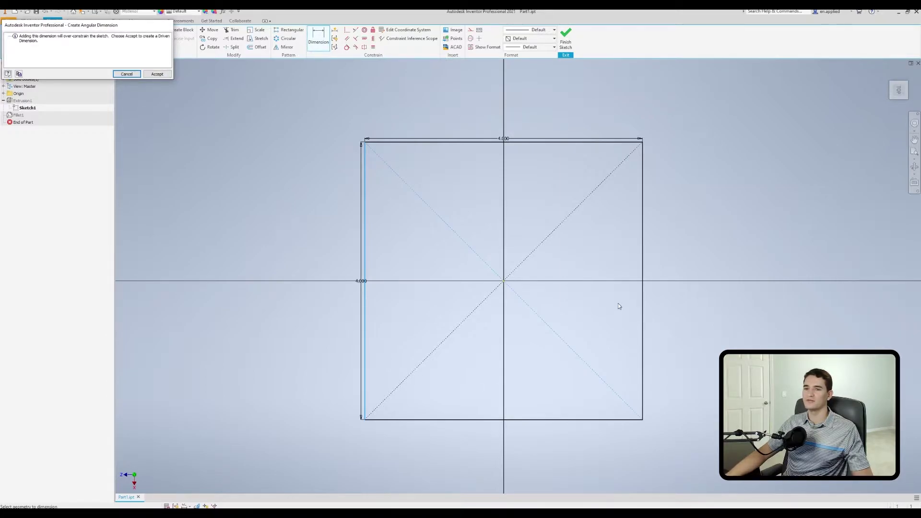
pyautogui.click(158, 74)
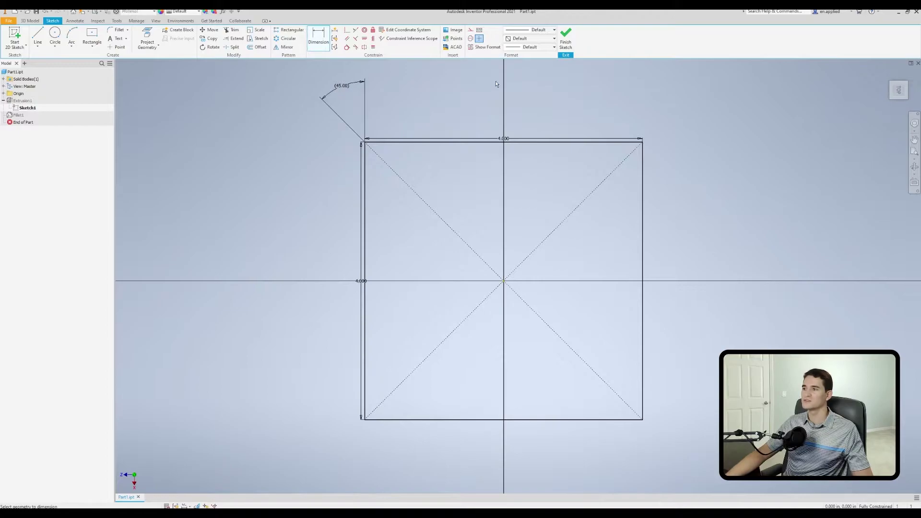
pyautogui.click(565, 37)
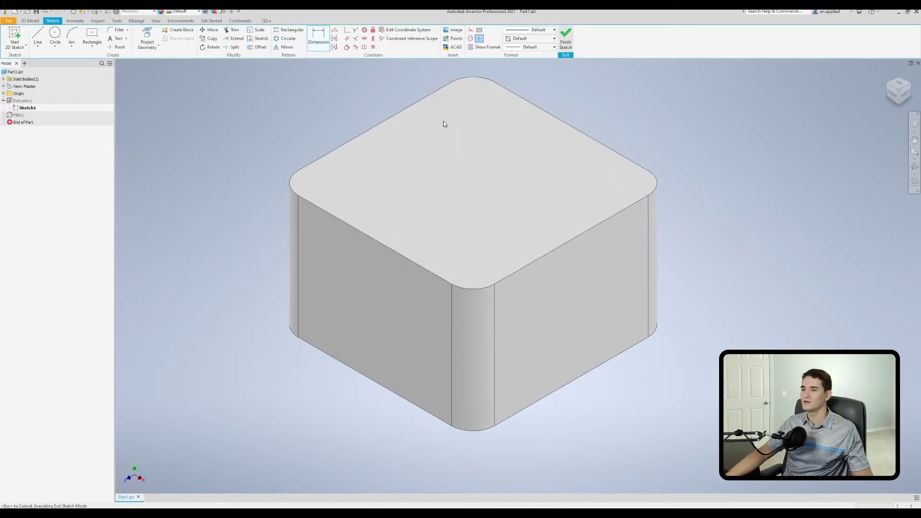
pyautogui.rightClick(27, 109)
pyautogui.click(62, 201)
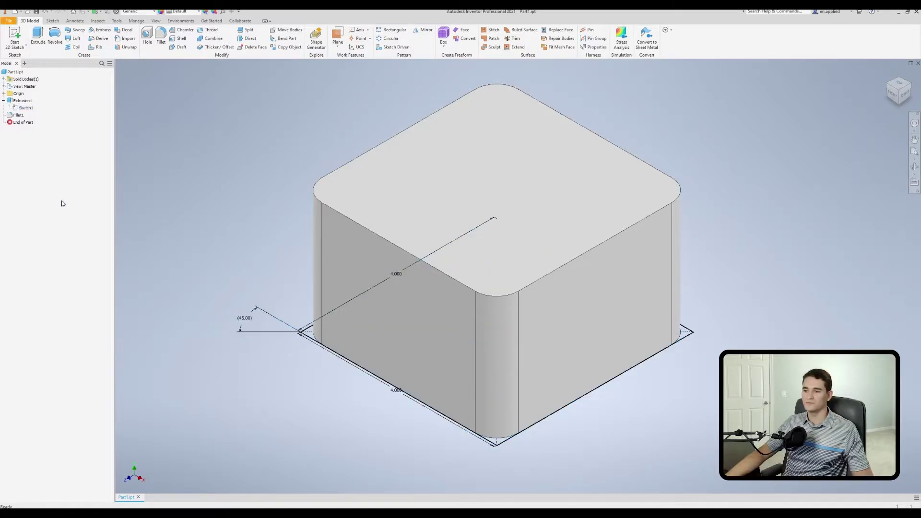
# - Set up a new face draft on the front-left face, pulling from the top face
pyautogui.moveTo(399, 235); pyautogui.dragTo(397, 205, button='middle')
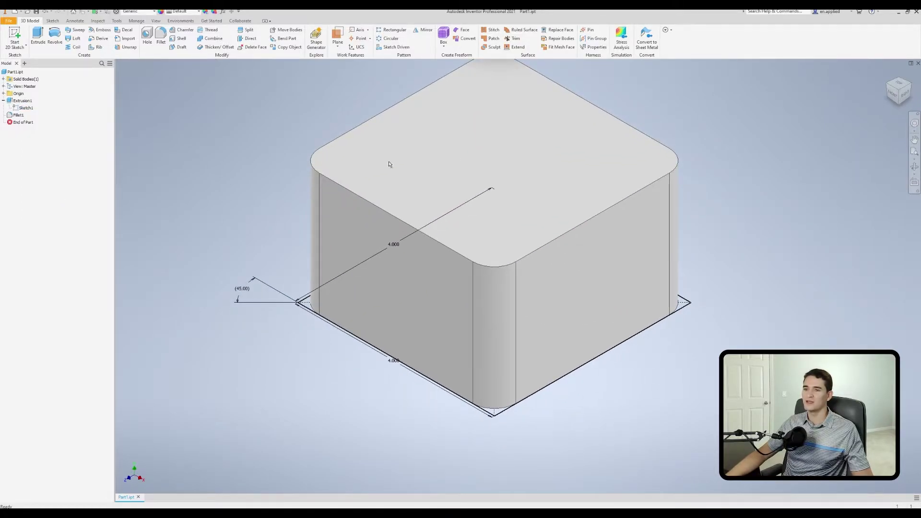
pyautogui.click(180, 47)
pyautogui.click(472, 139)
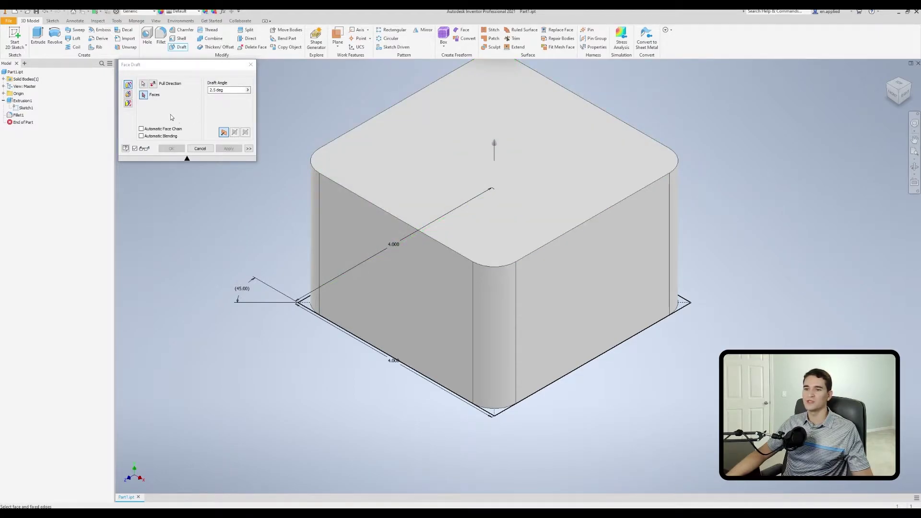
pyautogui.click(429, 310)
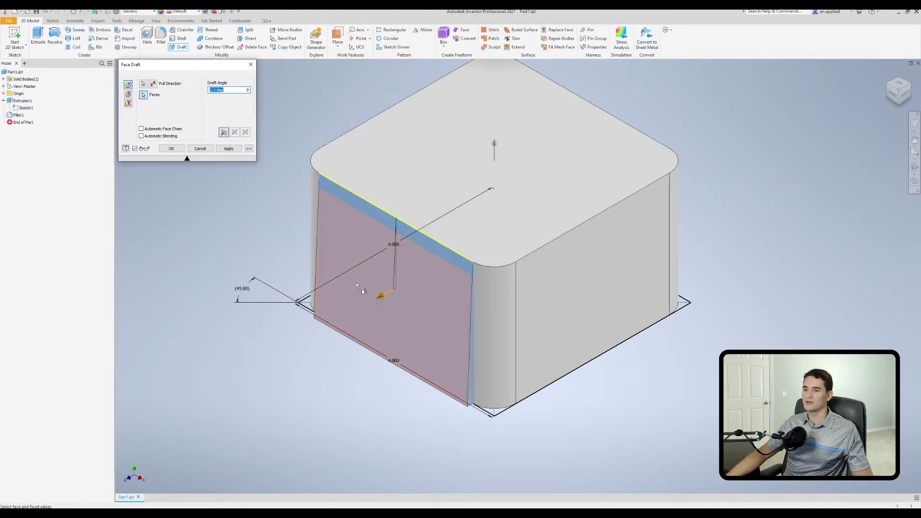
# - Take the draft angle from the base sketch's driven 45° dimension as a feature dimension, then cancel the face draft
pyautogui.click(247, 90)
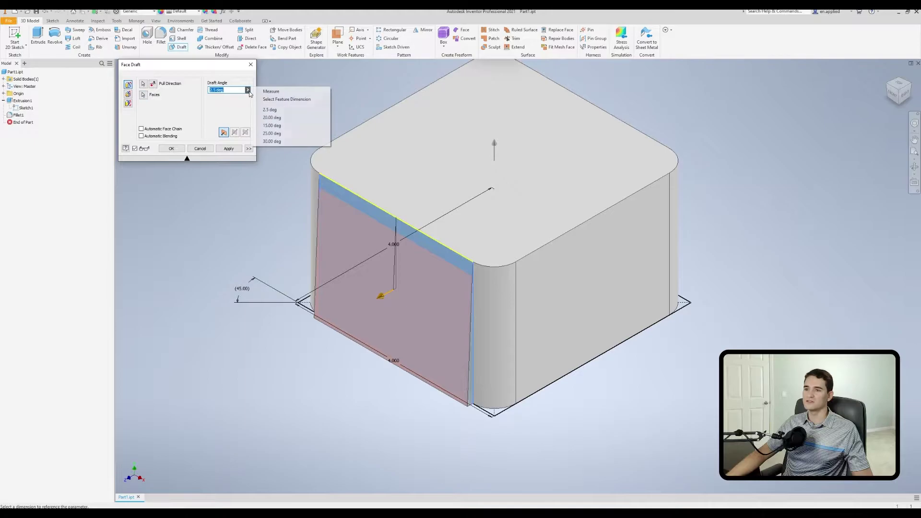
pyautogui.click(286, 99)
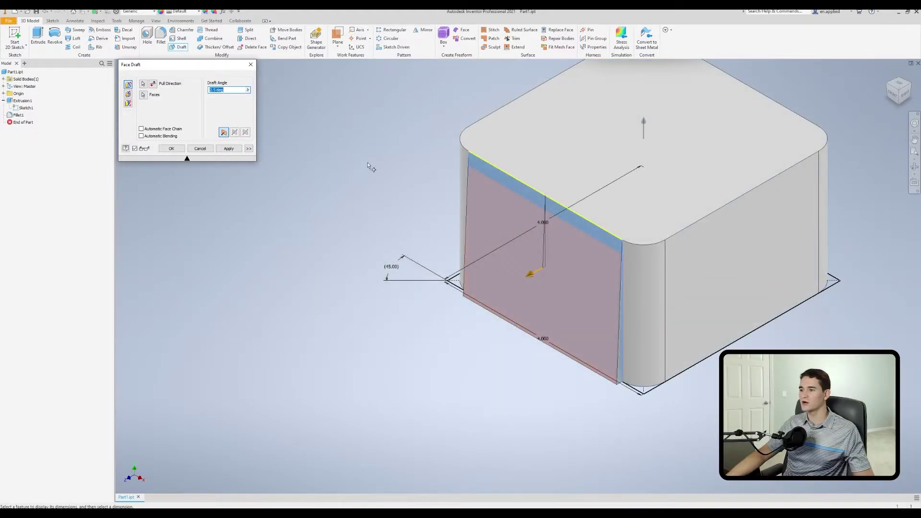
pyautogui.click(474, 202)
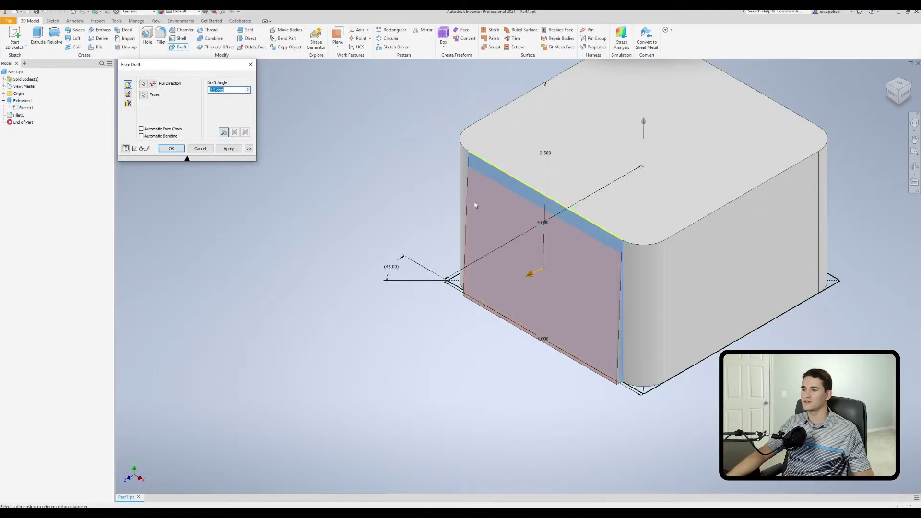
pyautogui.click(391, 270)
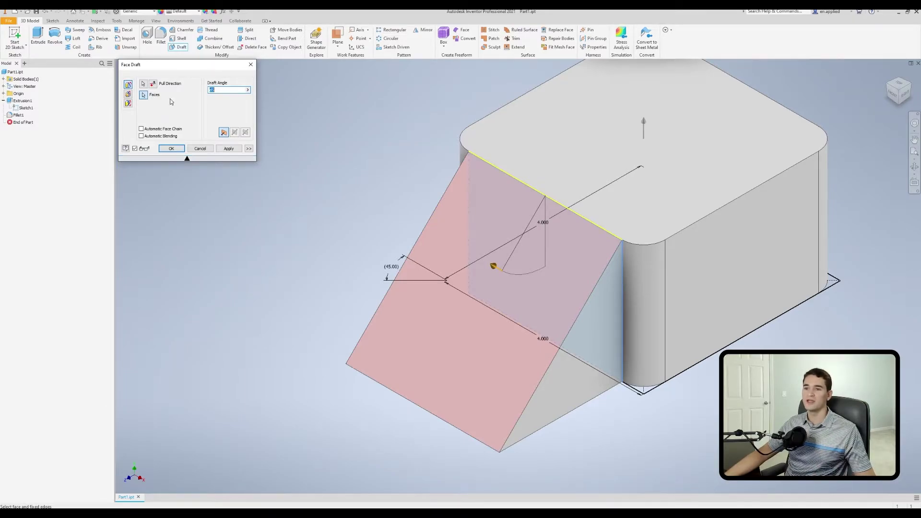
pyautogui.click(200, 149)
# - Set up a 15° face draft on the front-left face along its top edge, pulling from the top face
pyautogui.click(179, 46)
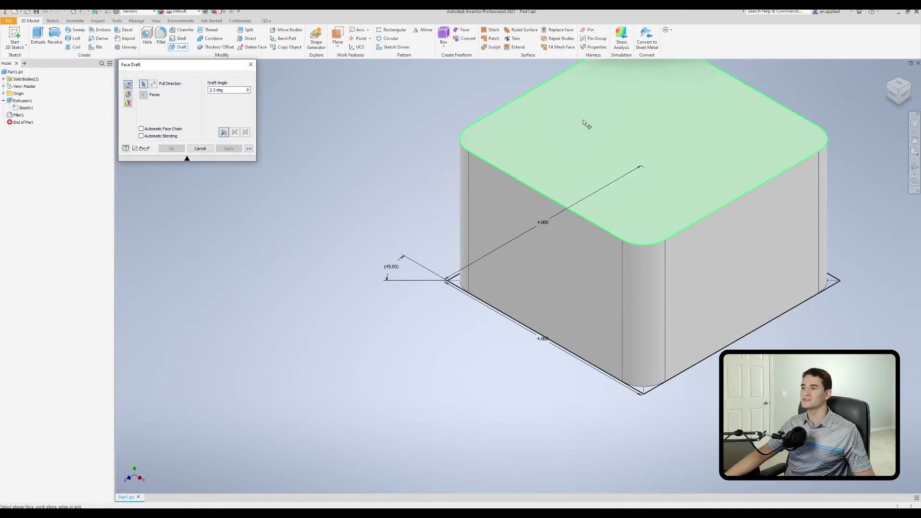
pyautogui.click(628, 121)
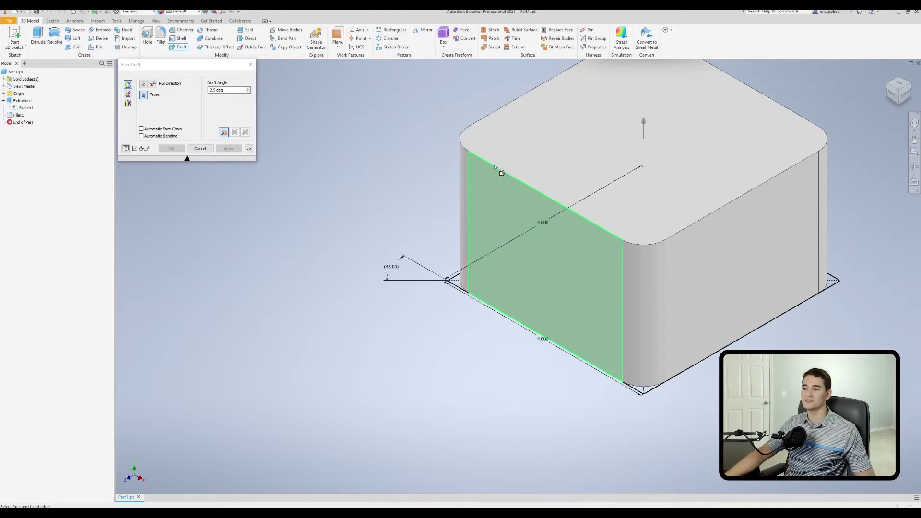
pyautogui.click(531, 201)
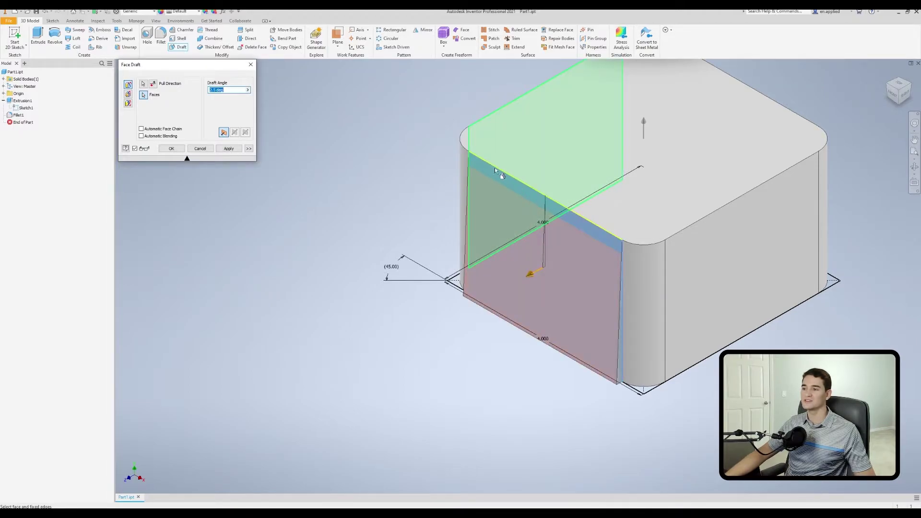
pyautogui.write('5')
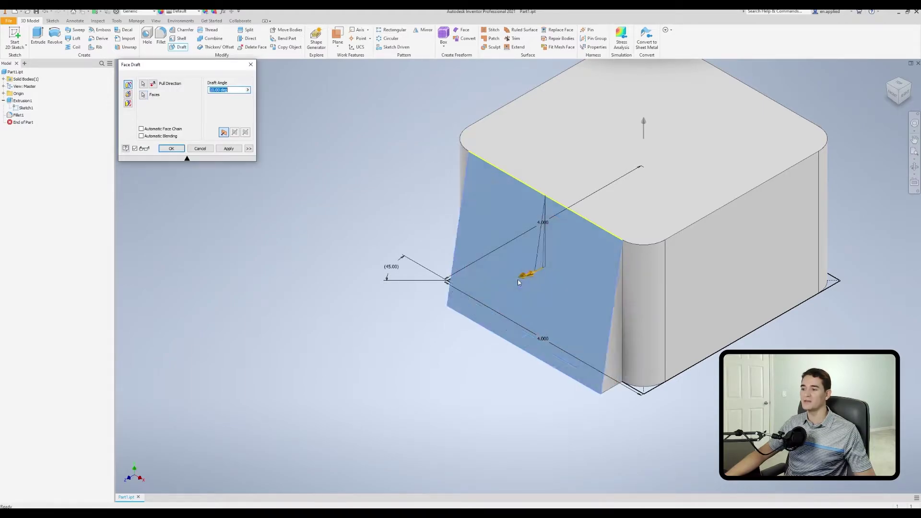
pyautogui.write('15')
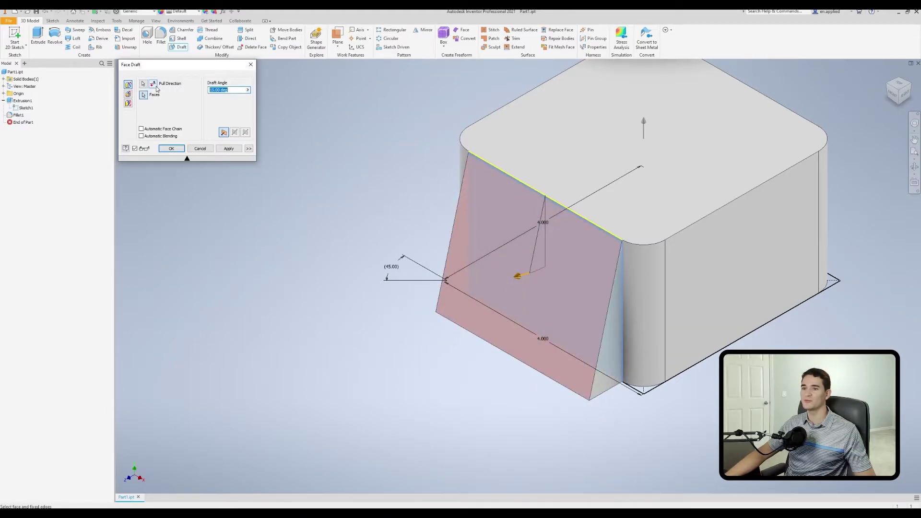
# - Flip the draft's pull direction back and forth to compare both tapers, then cancel the face draft
pyautogui.doubleClick(153, 85)
pyautogui.click(154, 85)
pyautogui.click(153, 85)
pyautogui.click(154, 85)
pyautogui.click(153, 85)
pyautogui.click(200, 149)
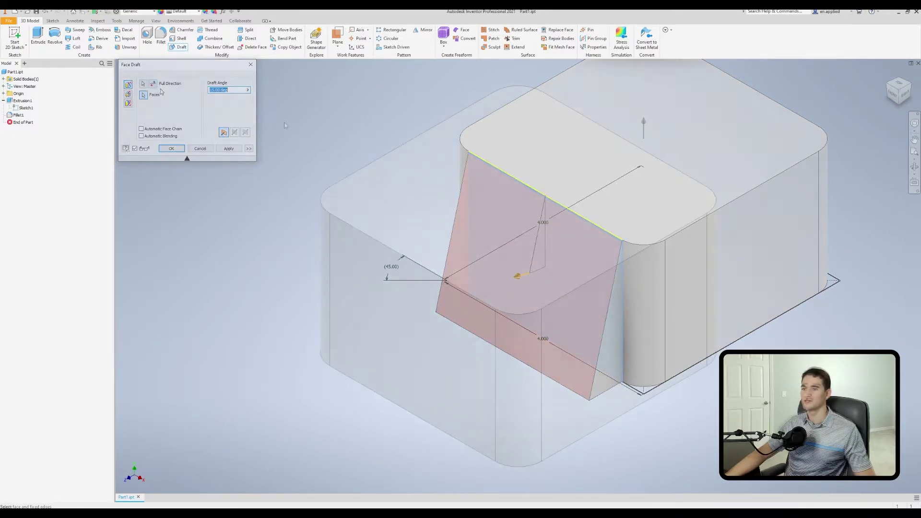
# - Set up a face draft pulling from the top face that keeps the front-left face's bottom edge fixed
pyautogui.click(178, 47)
pyautogui.click(511, 189)
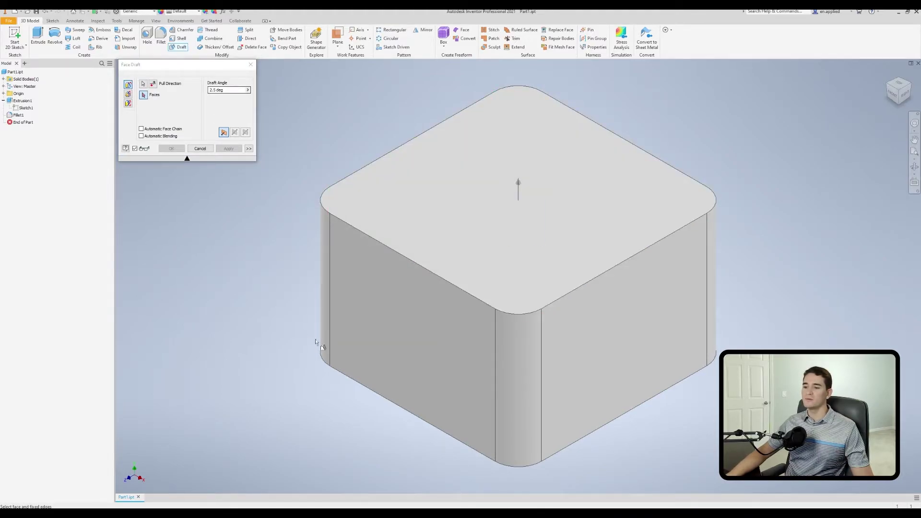
pyautogui.click(394, 388)
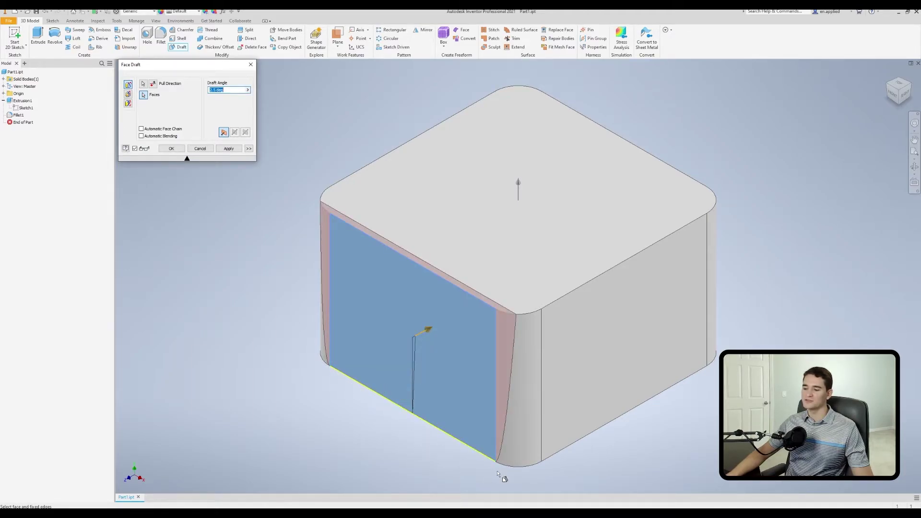
pyautogui.moveTo(419, 417); pyautogui.dragTo(414, 355, button='middle')
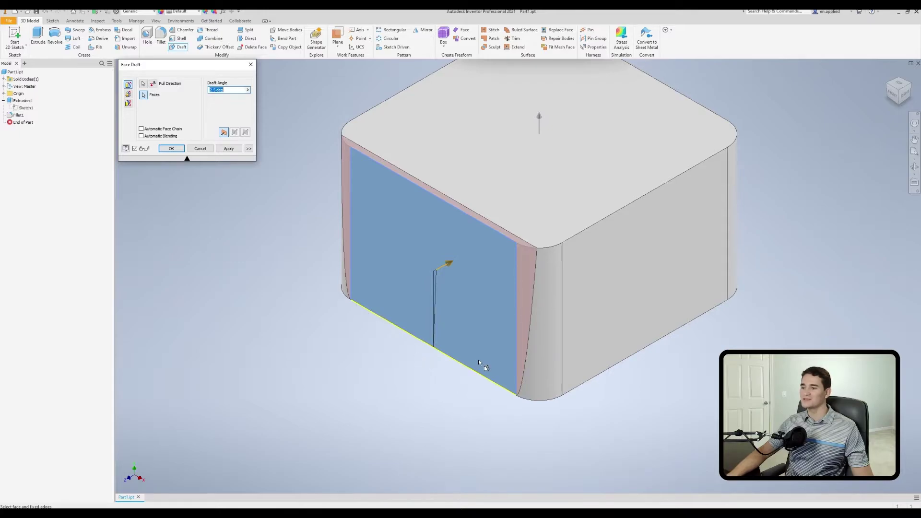
# - Flip the pull direction repeatedly until it points down, set the draft angle to 10°, and cancel the face draft
pyautogui.click(154, 85)
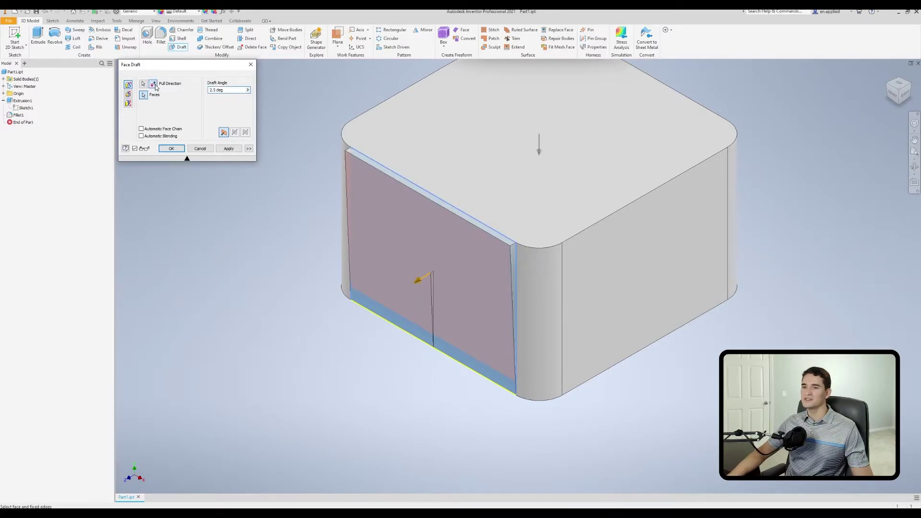
pyautogui.click(153, 84)
pyautogui.click(153, 85)
pyautogui.click(153, 84)
pyautogui.click(153, 84)
pyautogui.click(153, 84)
pyautogui.click(153, 84)
pyautogui.click(153, 84)
pyautogui.click(153, 85)
pyautogui.click(153, 84)
pyautogui.click(153, 85)
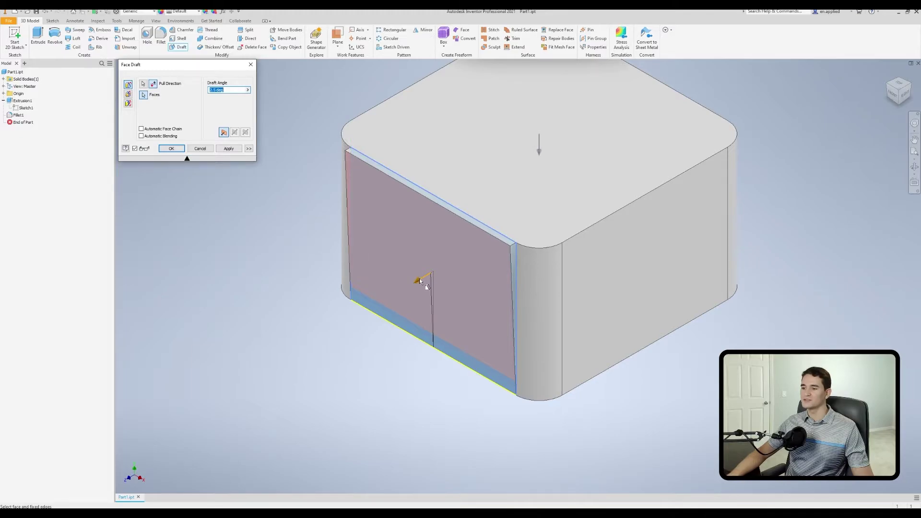
pyautogui.write('10')
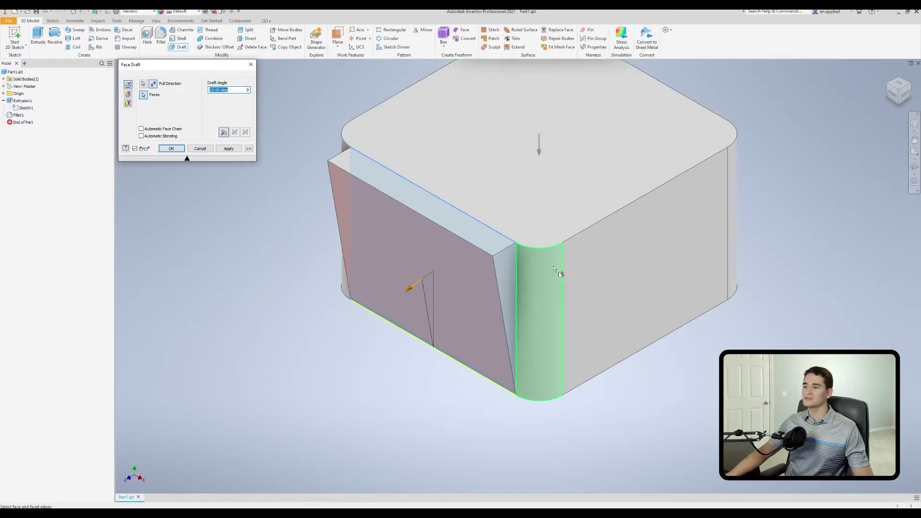
pyautogui.click(200, 148)
# - Set up a 10° face draft on the front-left face with its top edge fixed, pulling from the top face
pyautogui.click(179, 47)
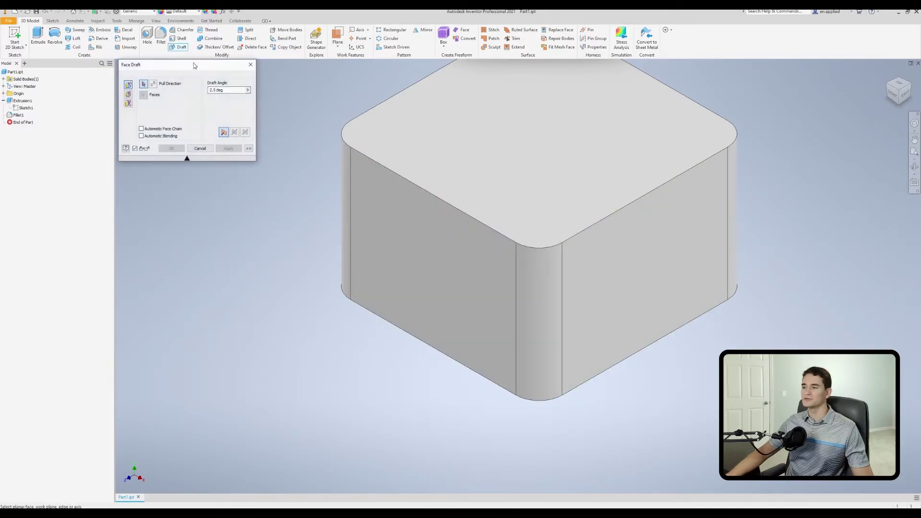
pyautogui.click(562, 249)
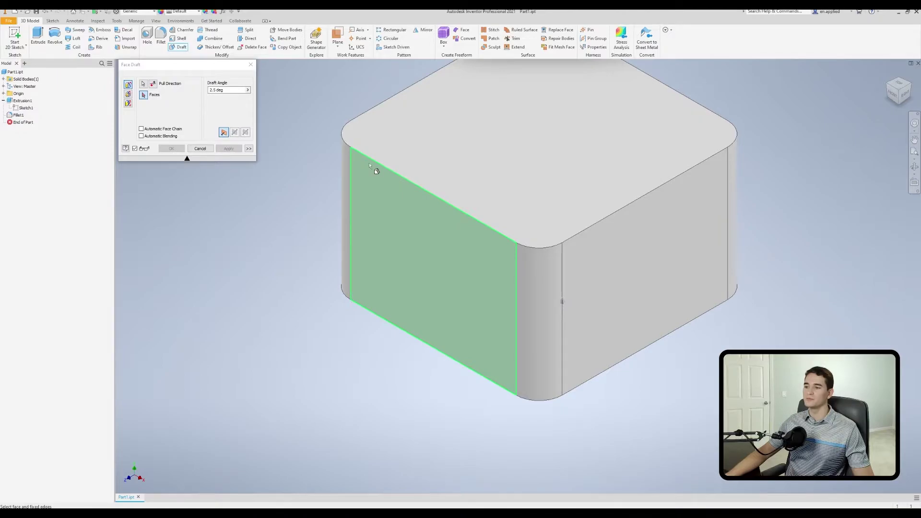
pyautogui.click(430, 217)
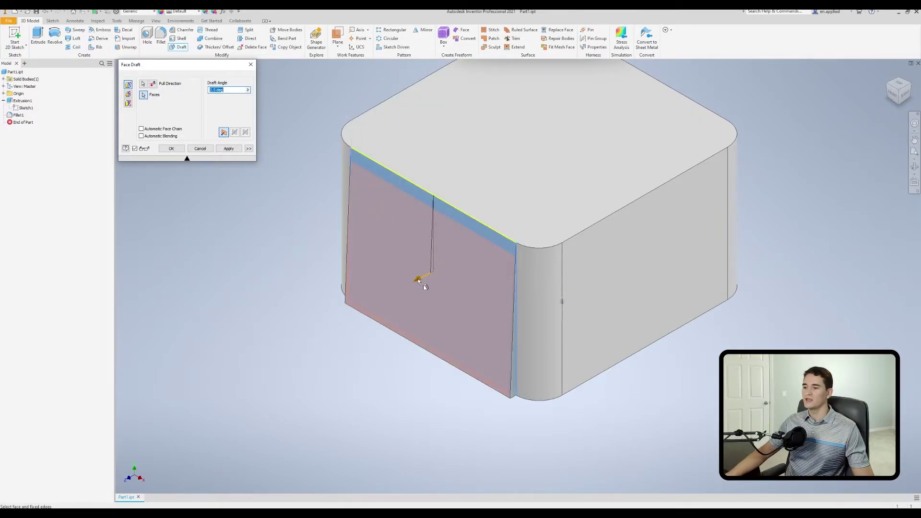
pyautogui.write('10')
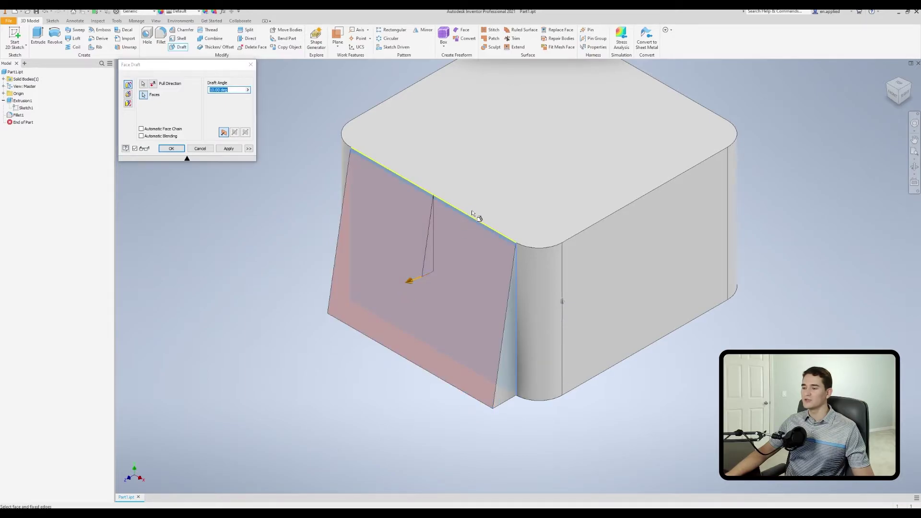
pyautogui.moveTo(471, 209); pyautogui.dragTo(439, 242, button='middle')
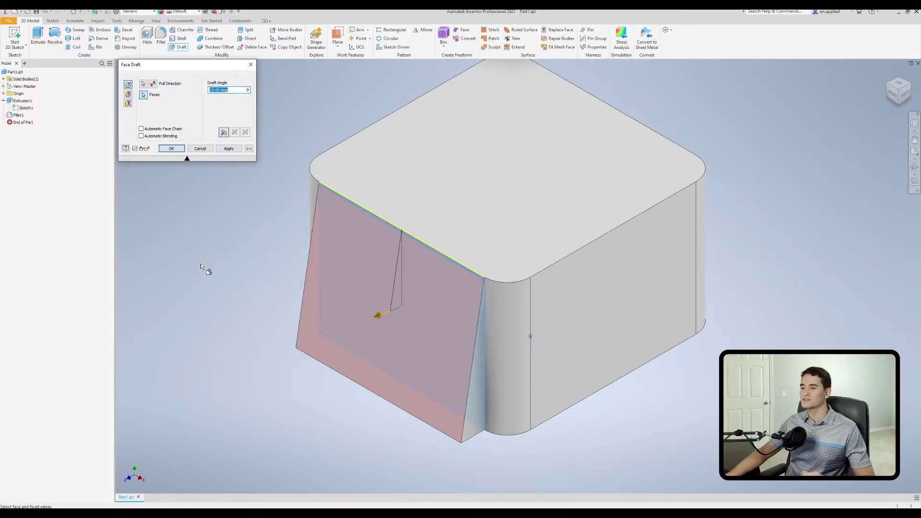
# - Toggle the face draft between the Fixed Plane and Fixed Edge types to compare their options
pyautogui.click(128, 94)
pyautogui.click(129, 95)
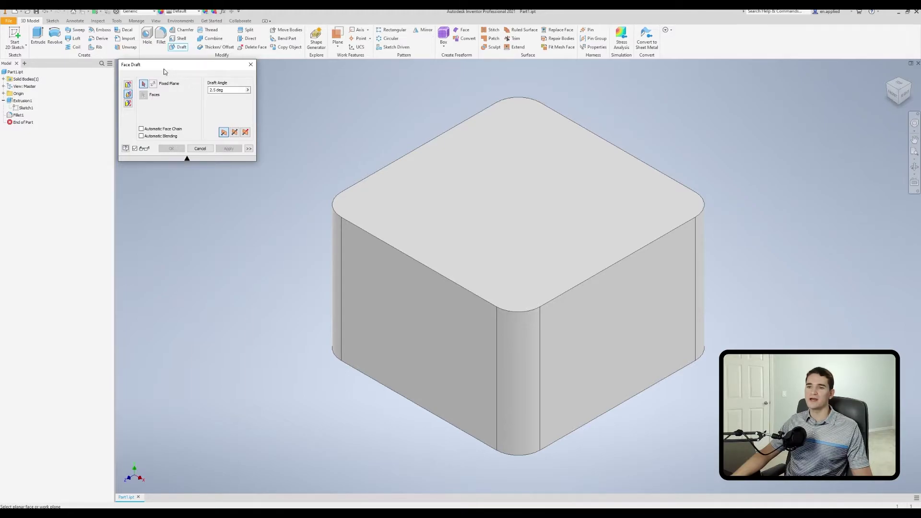
pyautogui.click(128, 84)
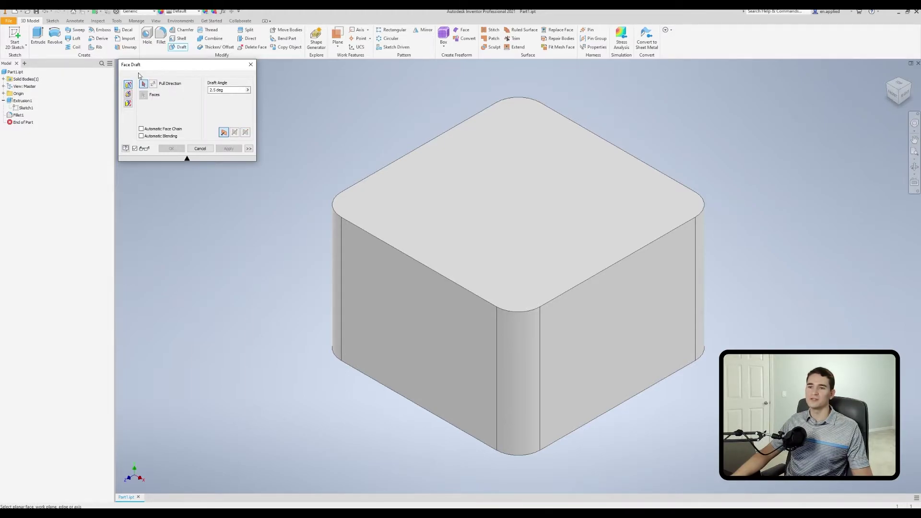
pyautogui.click(129, 94)
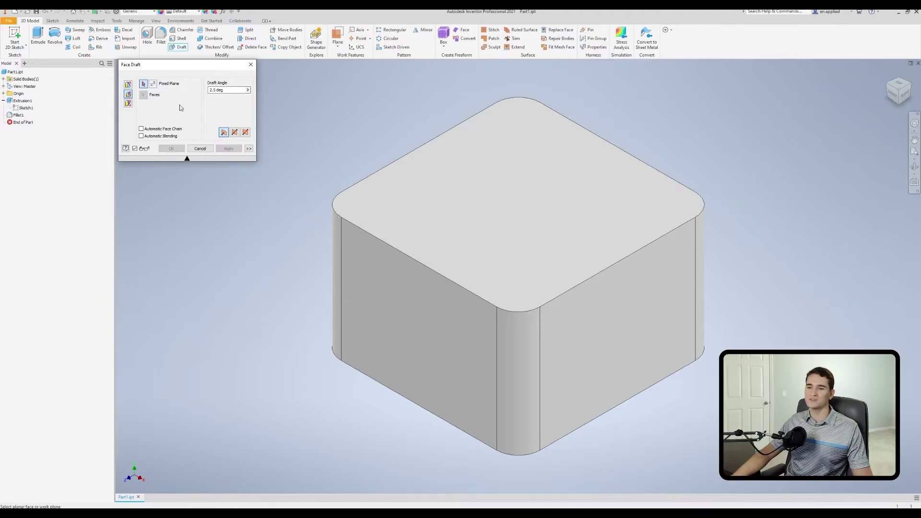
pyautogui.click(129, 86)
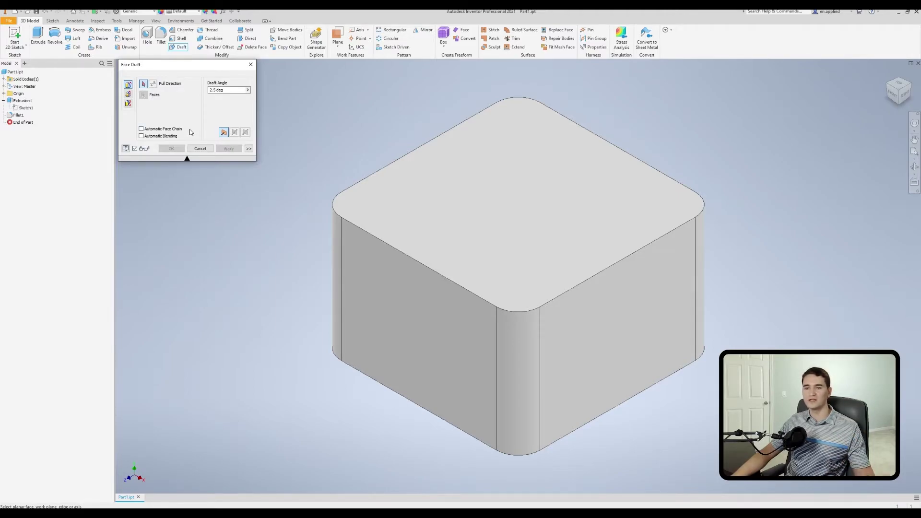
# - Set up a 15° Fixed Plane draft on the front-left face with the top face as the fixed plane
pyautogui.click(128, 94)
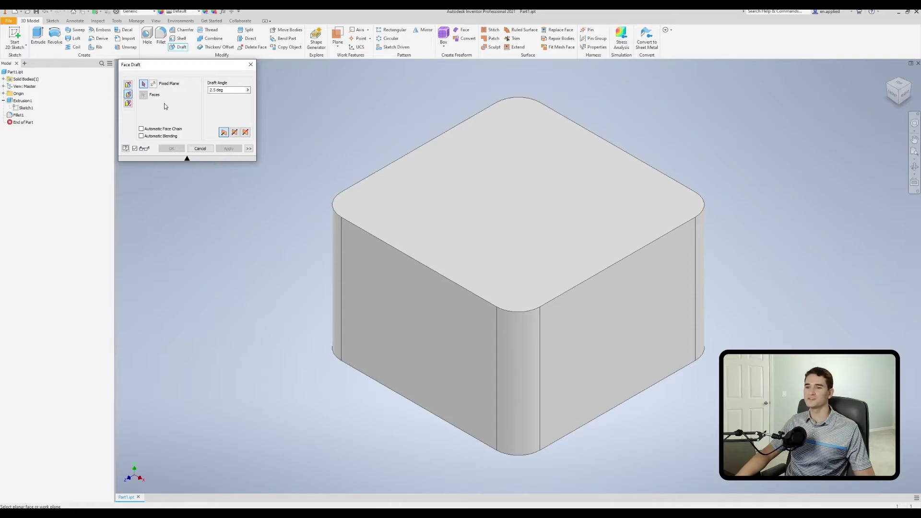
pyautogui.click(478, 189)
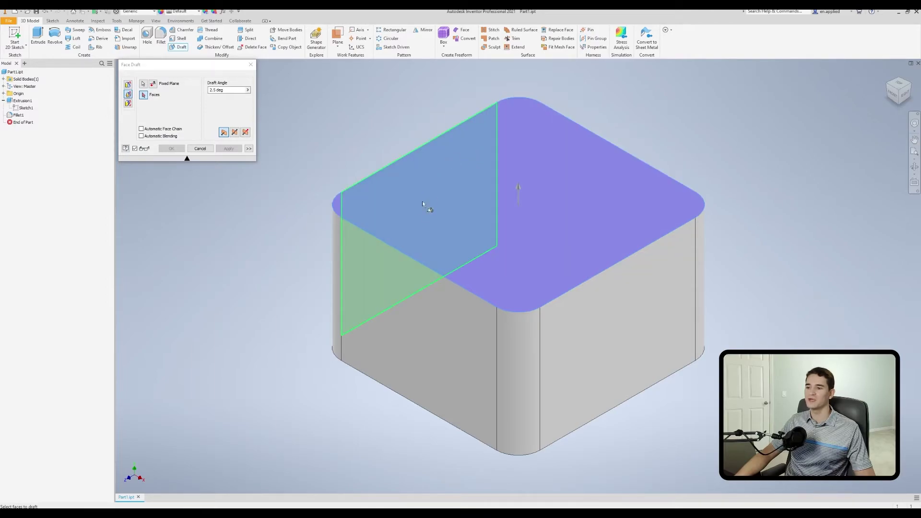
pyautogui.click(408, 301)
pyautogui.moveTo(403, 344); pyautogui.dragTo(387, 353)
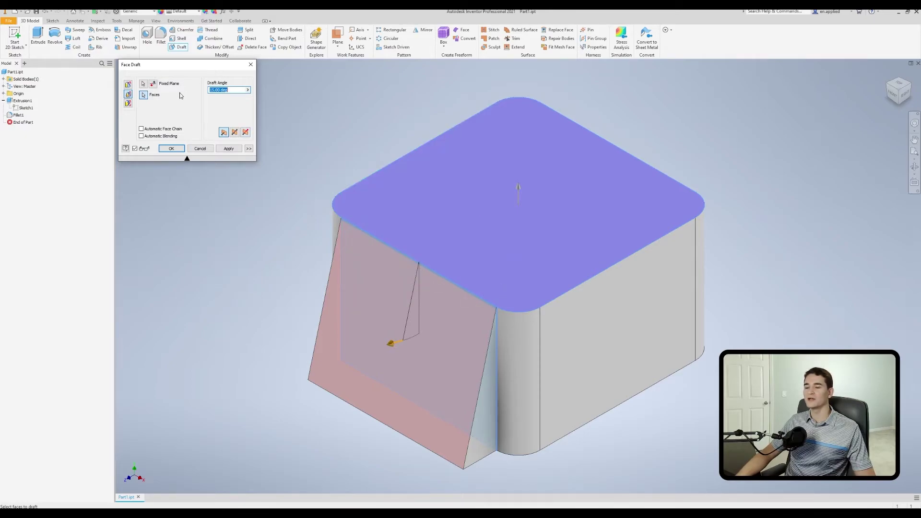
# - Flip the fixed-plane draft's pull direction back and forth to compare the outward and inward tapers
pyautogui.click(152, 84)
pyautogui.click(153, 84)
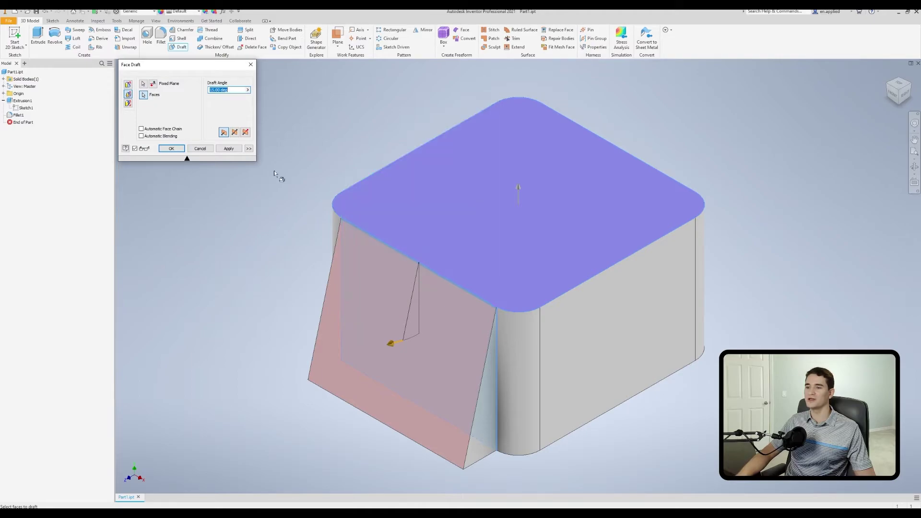
pyautogui.click(153, 84)
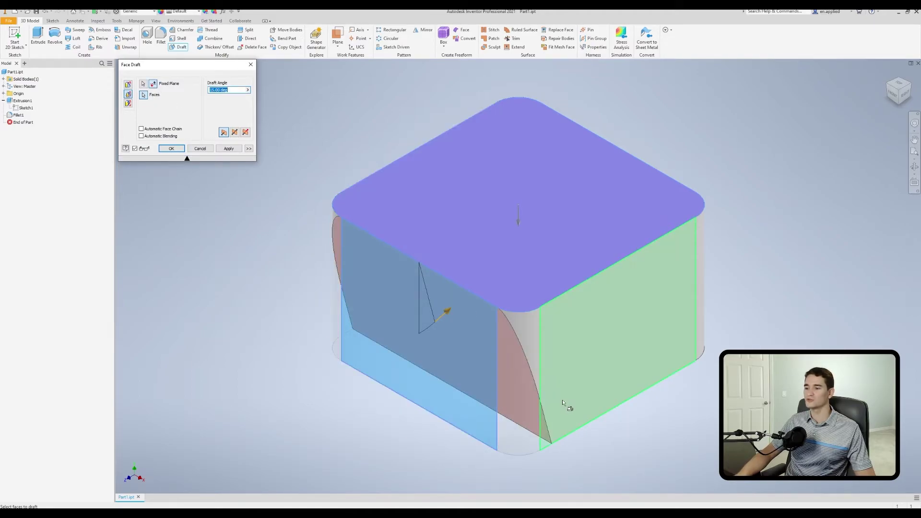
pyautogui.click(153, 84)
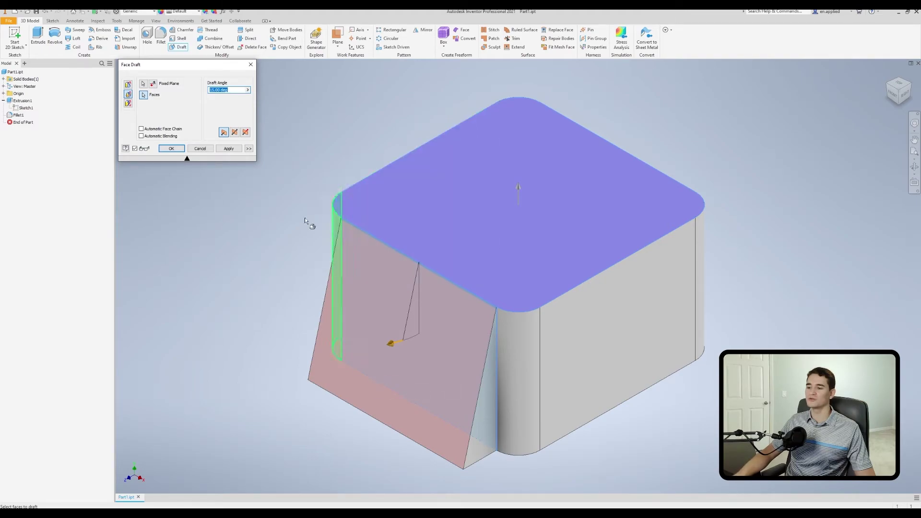
# - Change the draft's fixed plane to the box's bottom face, inspect the taper, and cancel the face draft
pyautogui.click(142, 85)
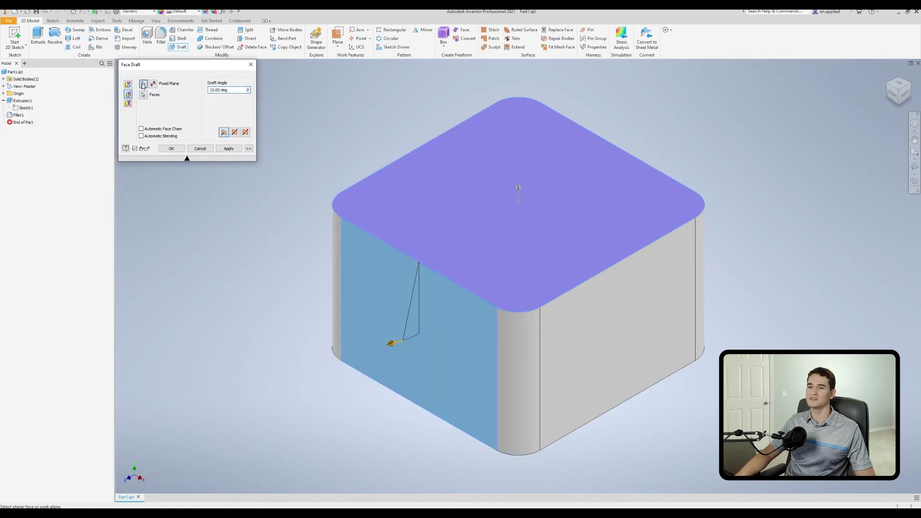
pyautogui.keyDown('shift'); pyautogui.moveTo(403, 288); pyautogui.dragTo(416, 273, button='middle'); pyautogui.keyUp('shift')
pyautogui.click(416, 273)
pyautogui.keyDown('shift'); pyautogui.moveTo(476, 159); pyautogui.dragTo(426, 203, button='middle'); pyautogui.keyUp('shift')
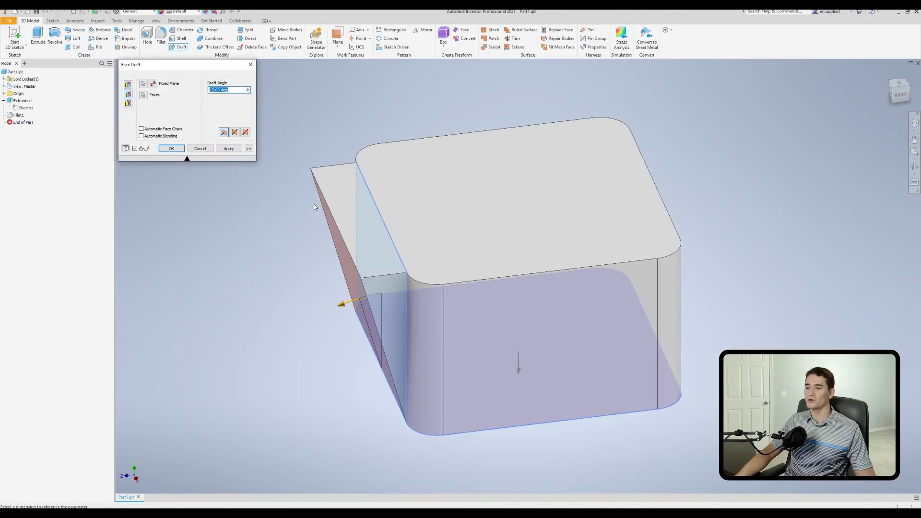
pyautogui.keyDown('shift'); pyautogui.moveTo(385, 344); pyautogui.dragTo(461, 305, button='middle'); pyautogui.keyUp('shift')
pyautogui.press('F6')
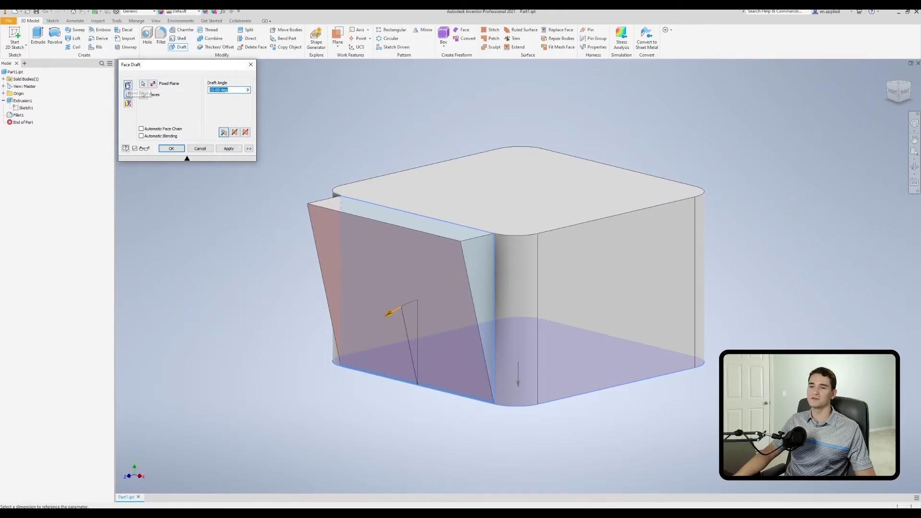
pyautogui.keyDown('shift'); pyautogui.moveTo(430, 163); pyautogui.dragTo(364, 152, button='middle'); pyautogui.keyUp('shift')
pyautogui.click(154, 85)
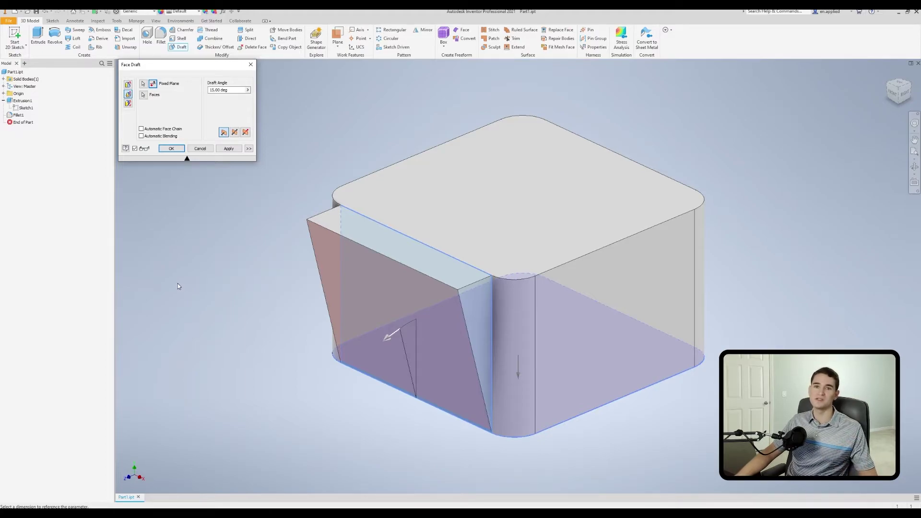
pyautogui.press('Escape')
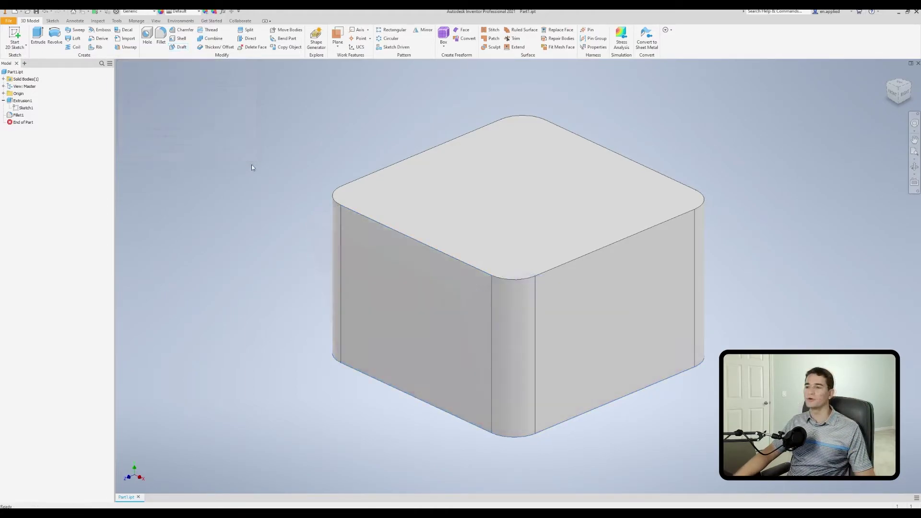
# - Create a work plane midway between the box's top and bottom faces
pyautogui.click(340, 44)
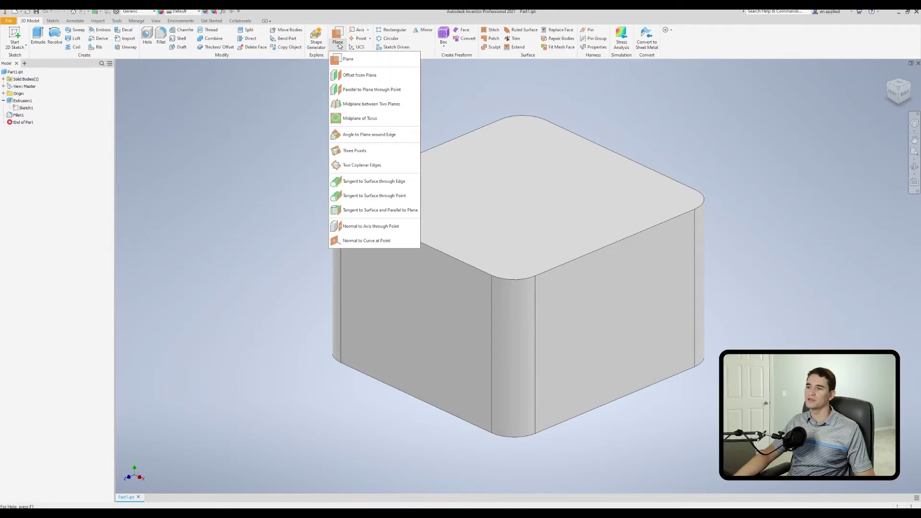
pyautogui.click(365, 108)
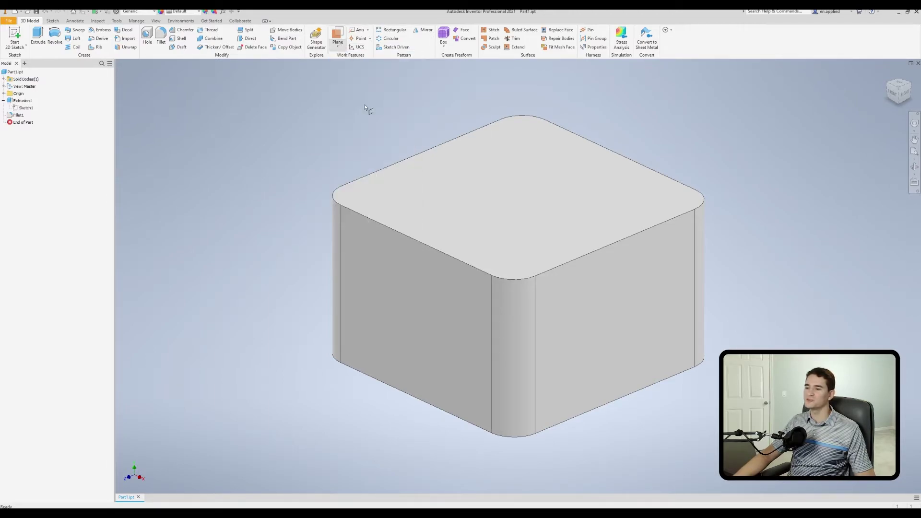
pyautogui.click(439, 212)
pyautogui.keyDown('shift'); pyautogui.moveTo(468, 188); pyautogui.dragTo(481, 361, button='middle'); pyautogui.keyUp('shift')
pyautogui.click(481, 362)
pyautogui.keyDown('shift'); pyautogui.moveTo(482, 183); pyautogui.dragTo(482, 226, button='middle'); pyautogui.keyUp('shift')
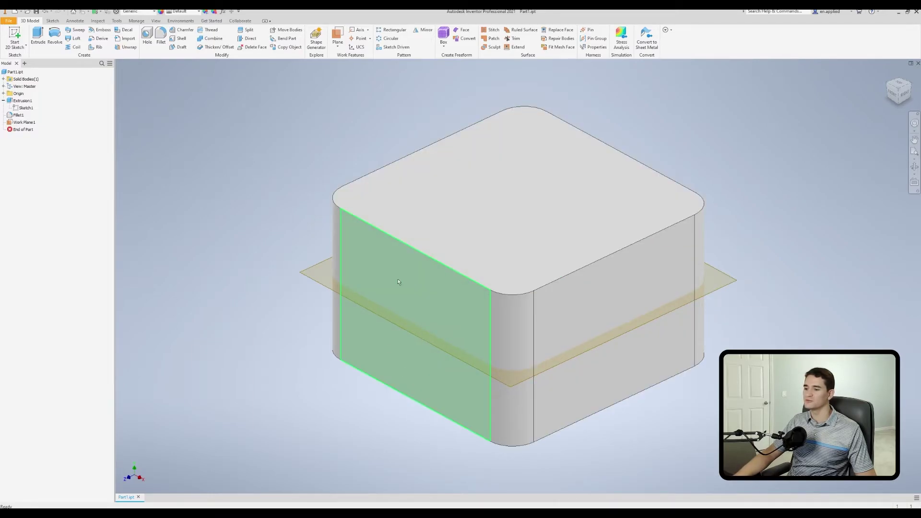
pyautogui.keyDown('shift'); pyautogui.moveTo(418, 325); pyautogui.dragTo(457, 238, button='middle'); pyautogui.keyUp('shift')
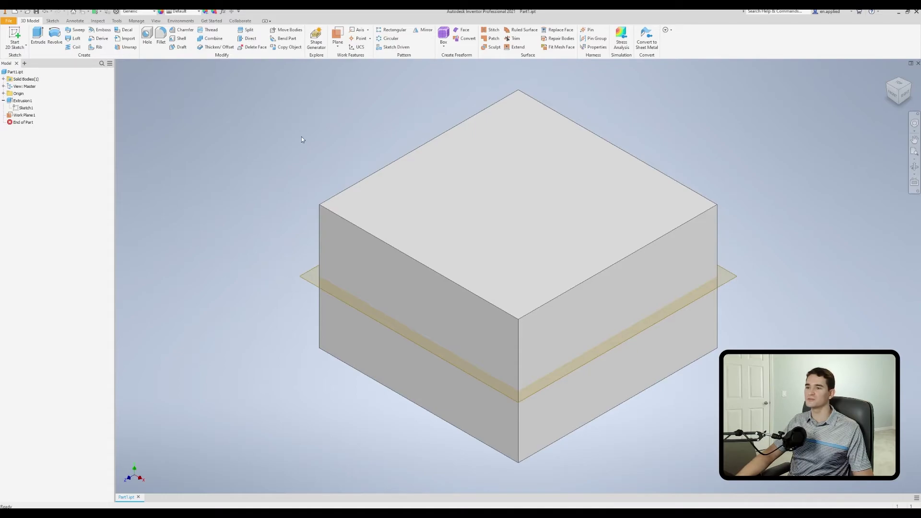
# - Set up a 15° Fixed Plane draft on the front-left face, using the mid-height work plane as the fixed plane
pyautogui.click(181, 47)
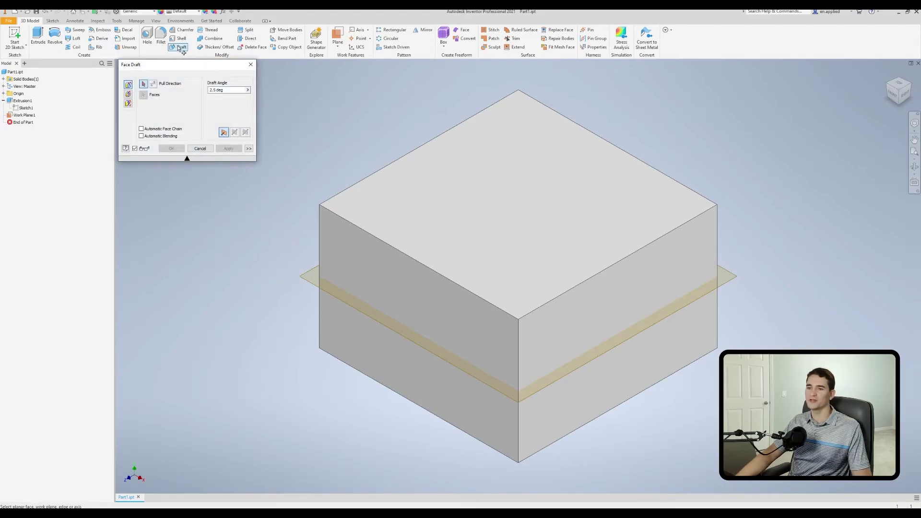
pyautogui.click(128, 95)
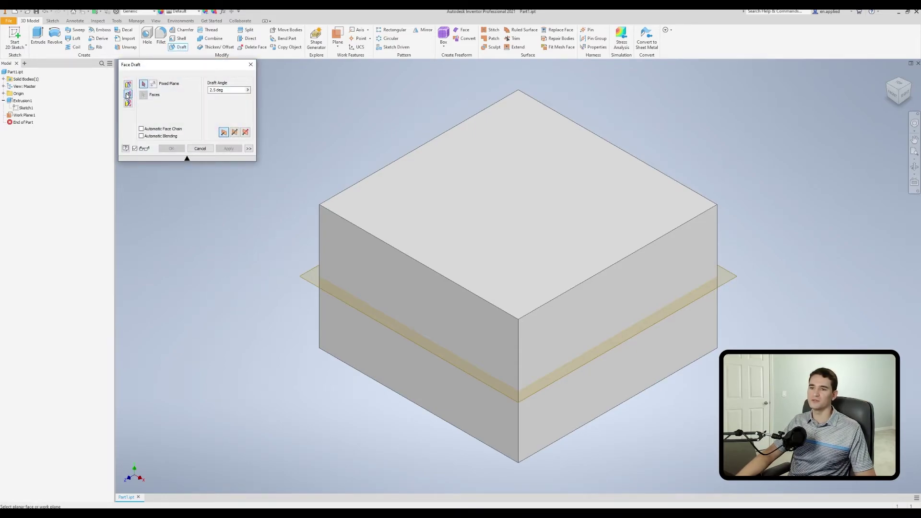
pyautogui.click(311, 284)
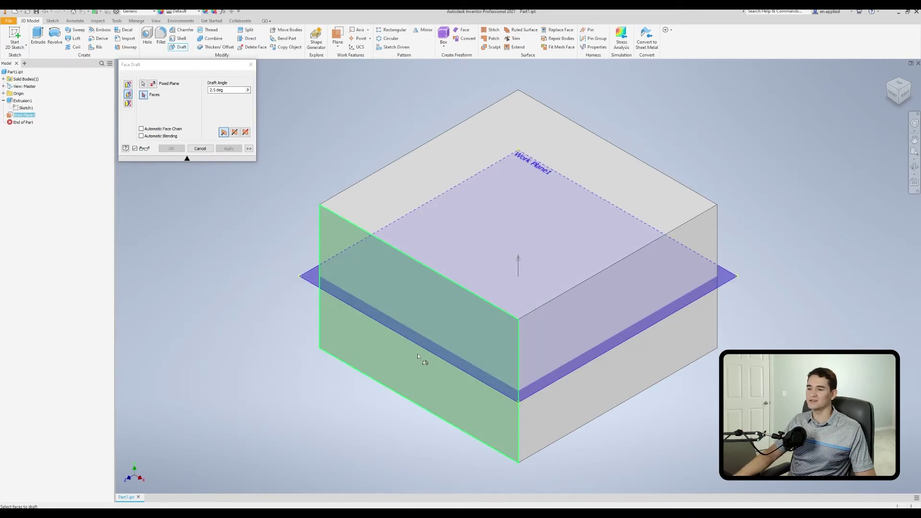
pyautogui.click(411, 368)
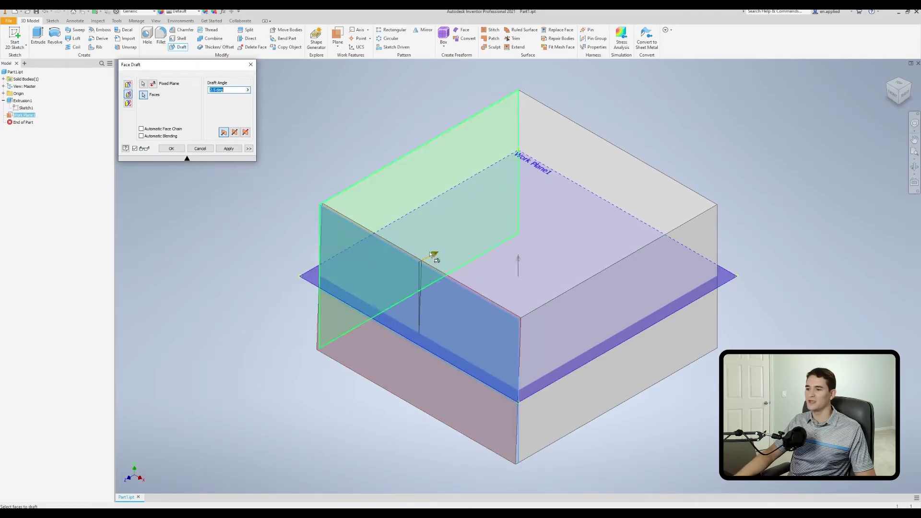
pyautogui.write('15')
# - Vary the draft angle between 5° and 15° in a side-on view of the box, ending at 15°
pyautogui.keyDown('shift'); pyautogui.moveTo(447, 253); pyautogui.dragTo(498, 324, button='middle'); pyautogui.keyUp('shift')
pyautogui.press('F5')
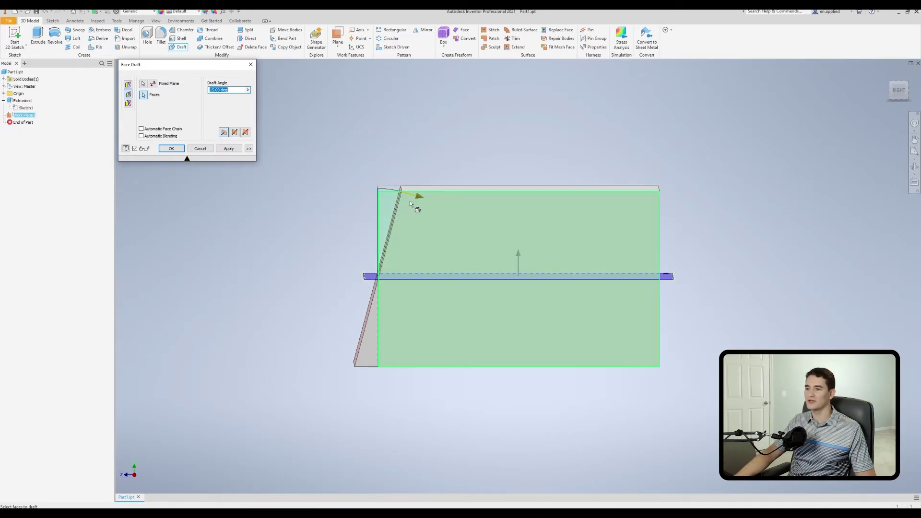
pyautogui.write('10')
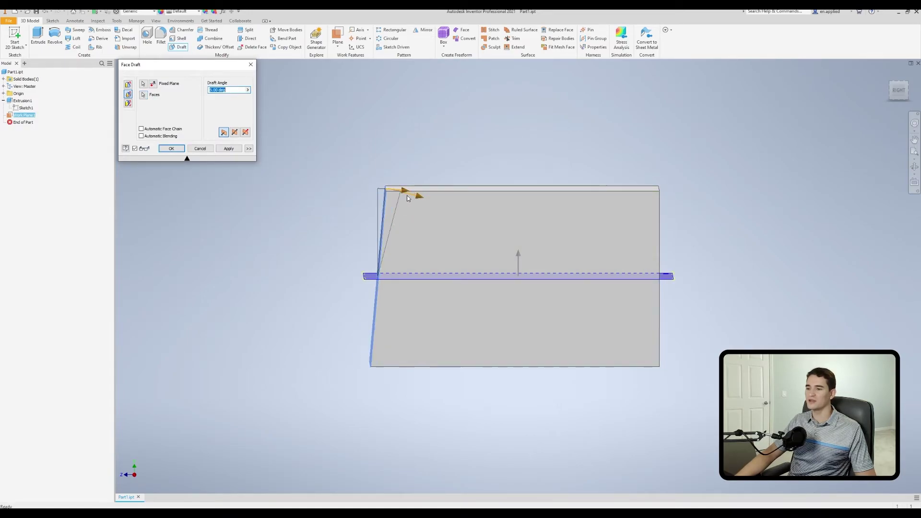
pyautogui.moveTo(403, 197); pyautogui.dragTo(420, 206)
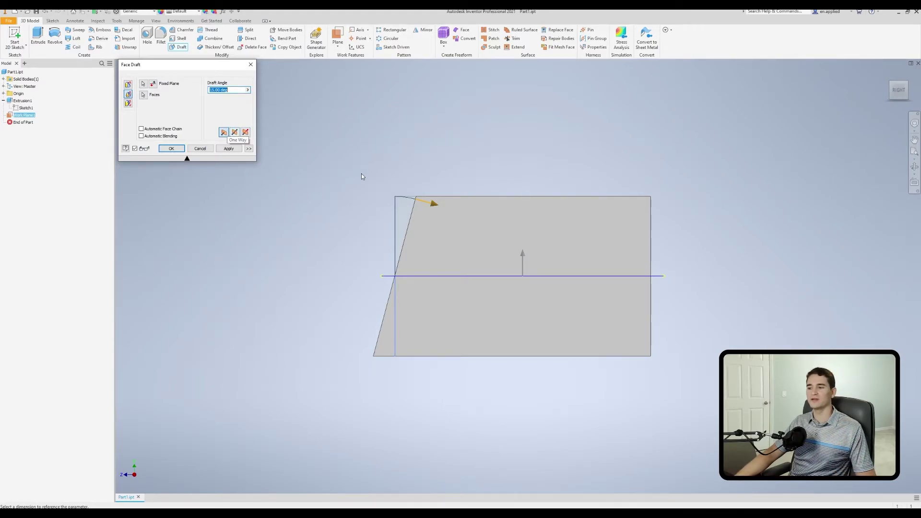
# - Make the draft symmetric about the work plane and inspect the tapered face from the side
pyautogui.keyDown('shift'); pyautogui.moveTo(369, 263); pyautogui.dragTo(368, 351, button='middle'); pyautogui.keyUp('shift')
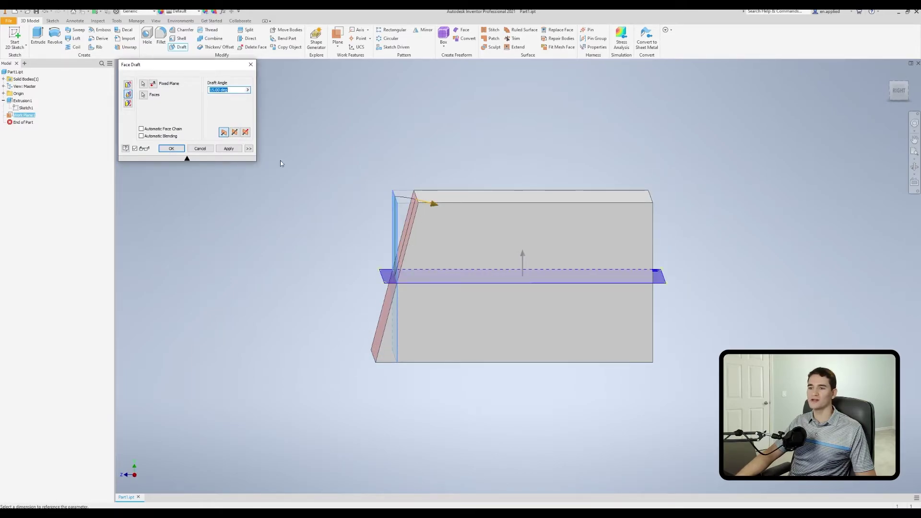
pyautogui.click(235, 134)
pyautogui.keyDown('shift'); pyautogui.moveTo(363, 267); pyautogui.dragTo(407, 281, button='middle'); pyautogui.keyUp('shift')
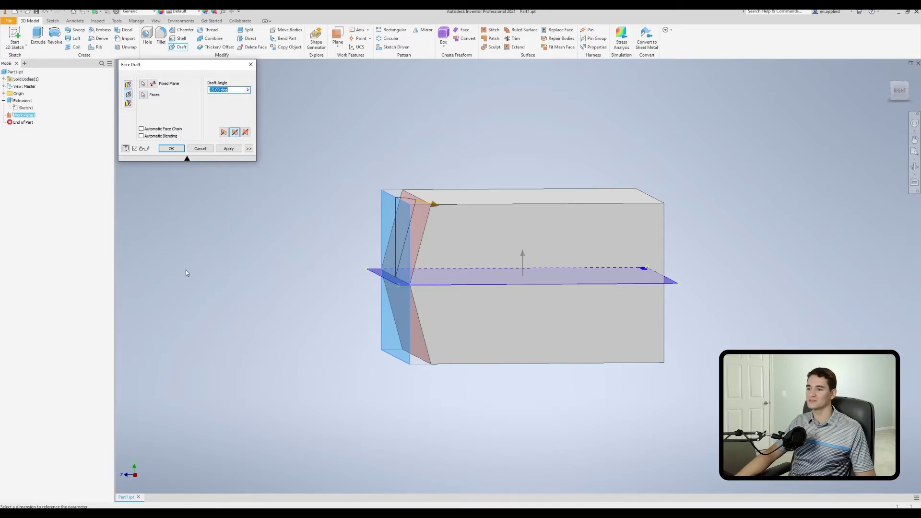
pyautogui.press('F5')
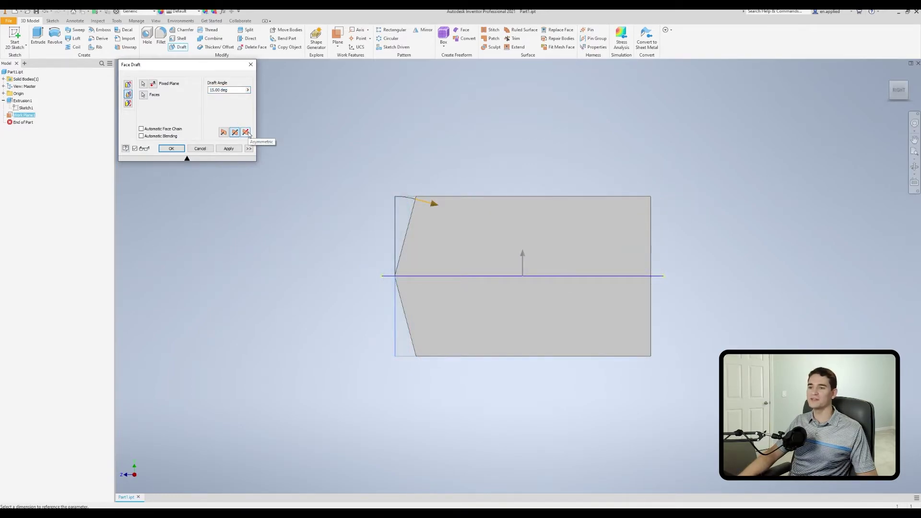
# - Make the fixed plane draft asymmetric, setting the angle above the plane to -25° and the angle below it to about 50°
pyautogui.click(245, 132)
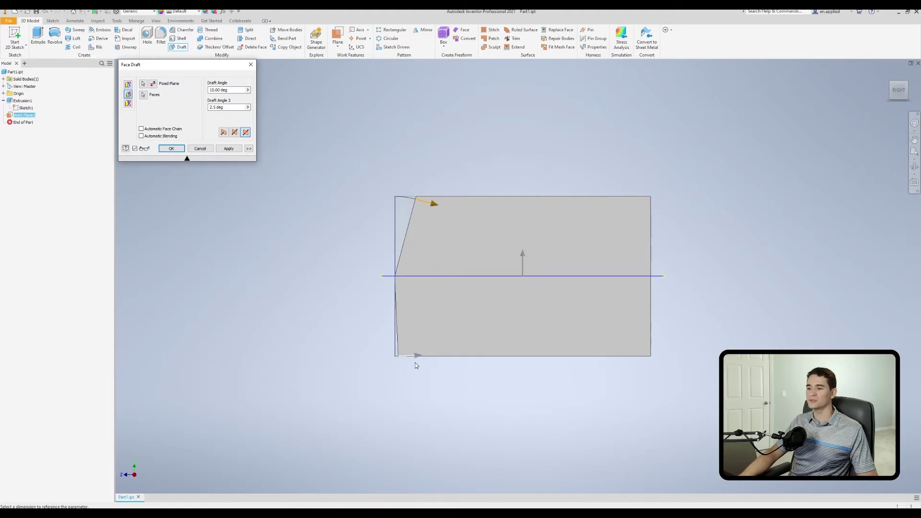
pyautogui.moveTo(417, 359); pyautogui.dragTo(434, 349)
pyautogui.moveTo(433, 202); pyautogui.dragTo(371, 194)
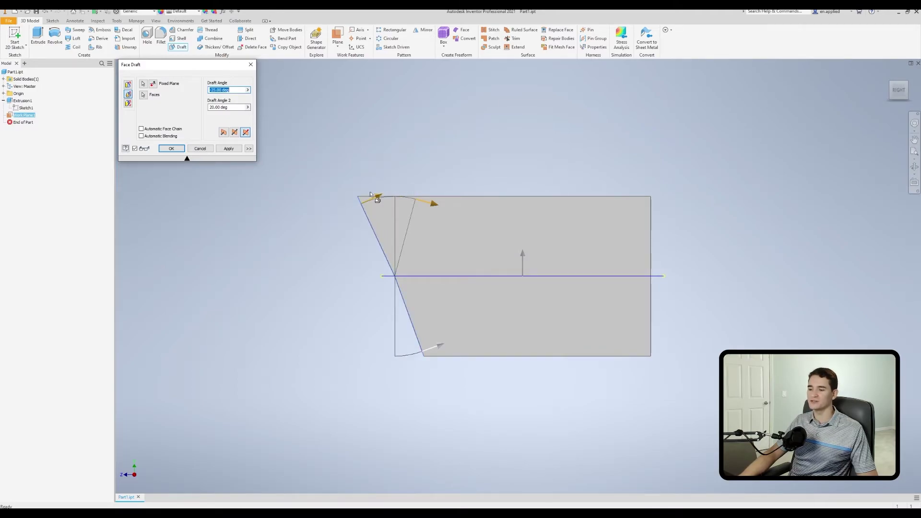
pyautogui.moveTo(440, 346); pyautogui.dragTo(463, 308)
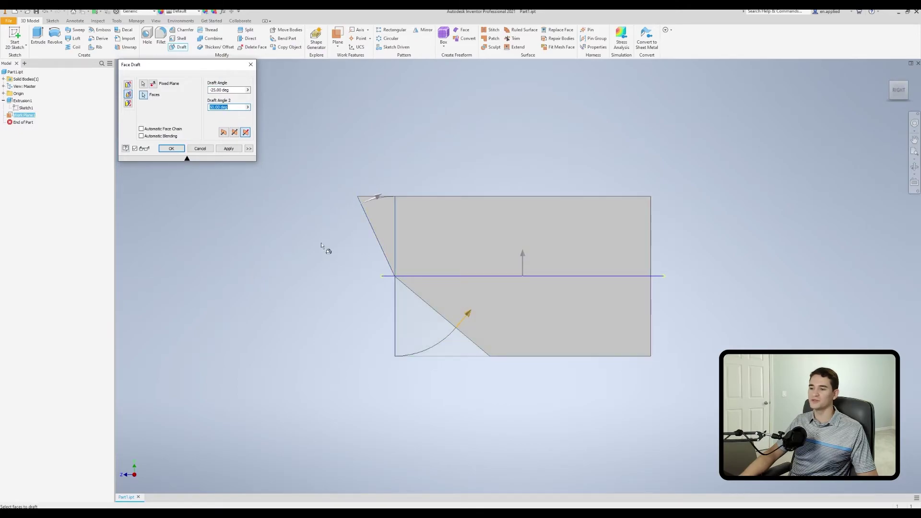
pyautogui.keyDown('shift'); pyautogui.moveTo(324, 236); pyautogui.dragTo(343, 237, button='middle'); pyautogui.keyUp('shift')
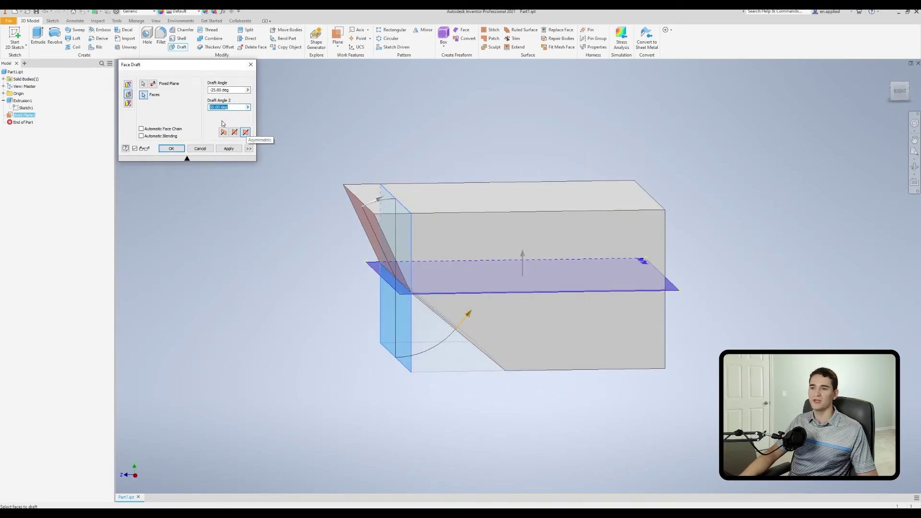
# - Set up a 15° parting line draft on the front-left face, with the front vertical edge as pull direction and the upper work plane as parting tool
pyautogui.click(129, 104)
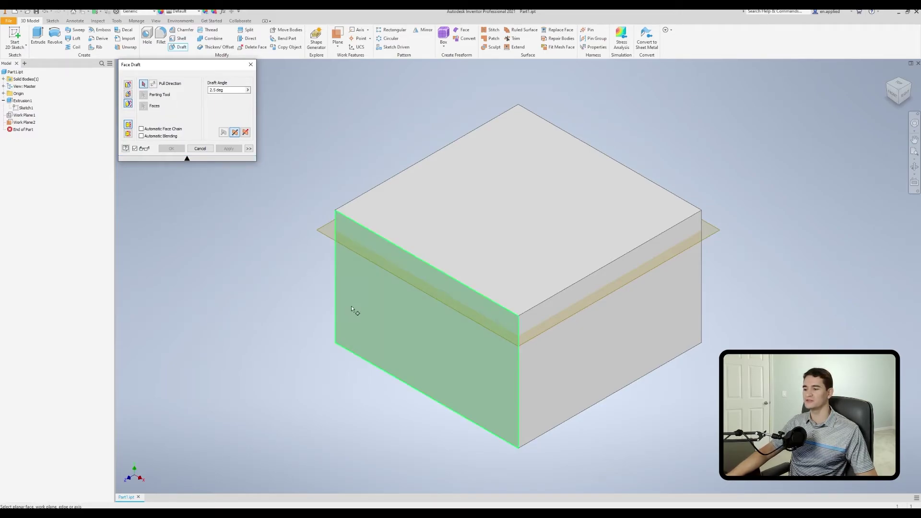
pyautogui.click(517, 365)
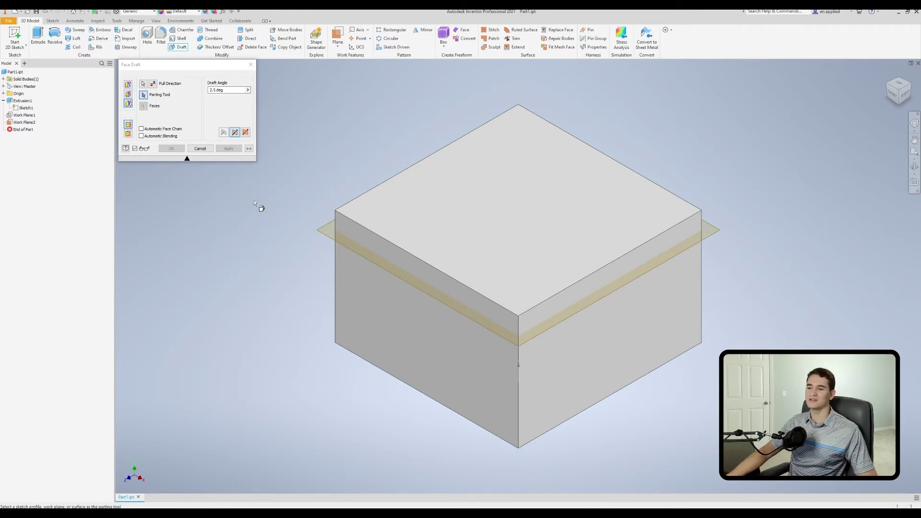
pyautogui.click(330, 238)
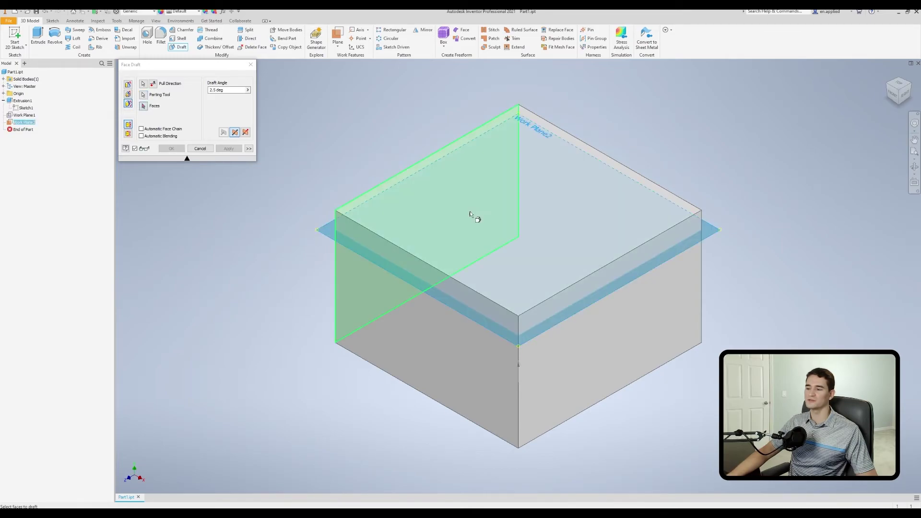
pyautogui.click(904, 95)
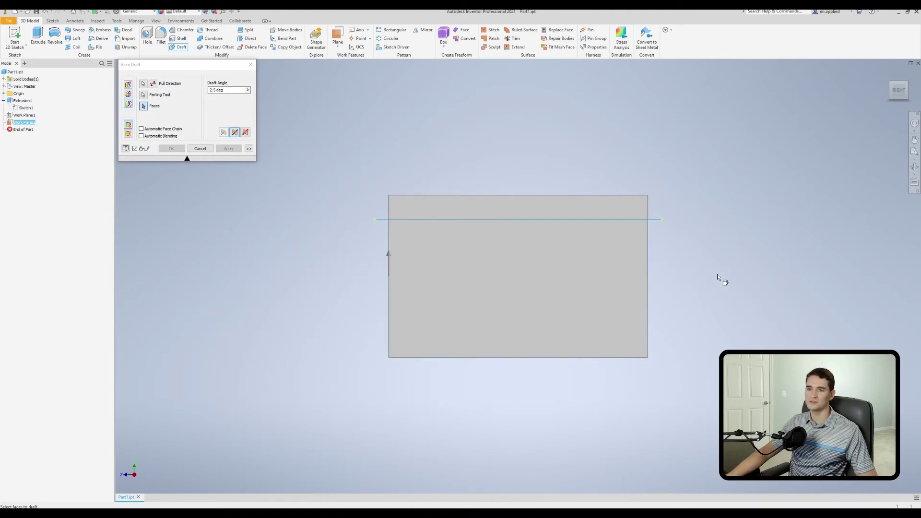
pyautogui.press('F6')
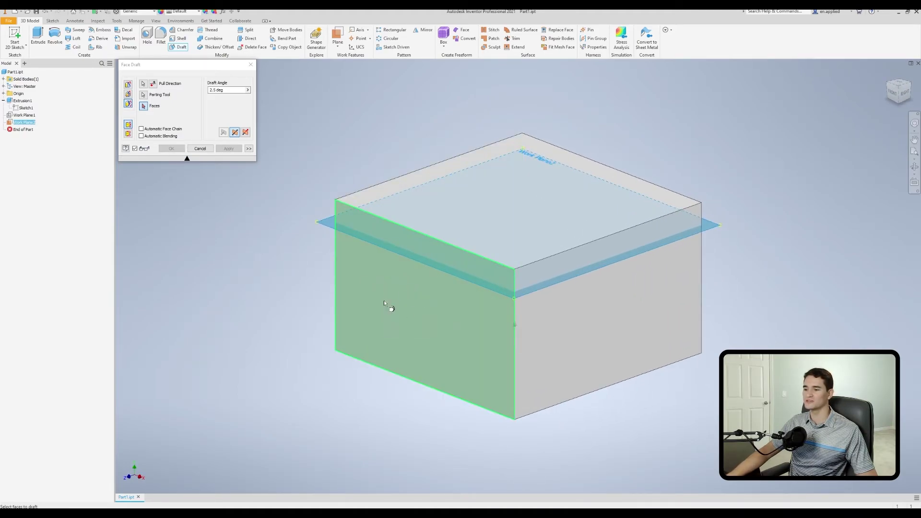
pyautogui.click(432, 307)
pyautogui.moveTo(439, 234); pyautogui.dragTo(456, 229)
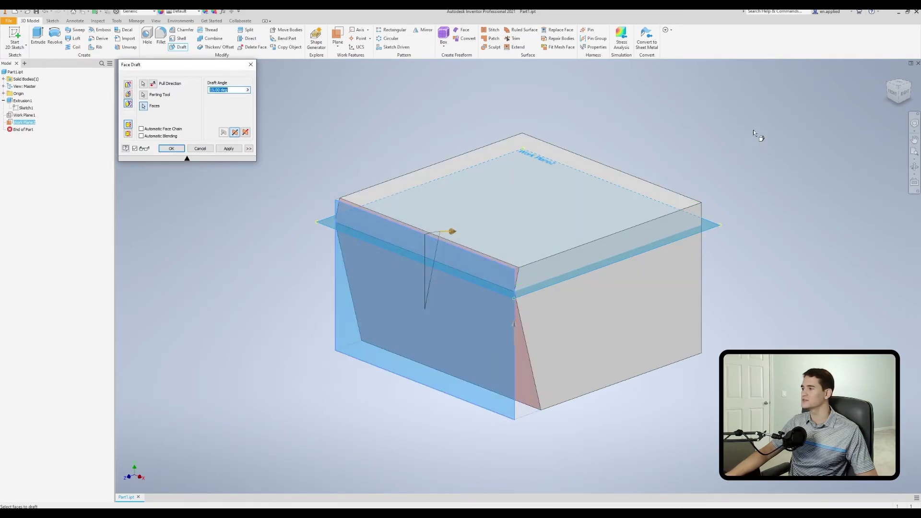
# - View the parting line draft from the right side, try a reversed angle of about -10° and restore 15°
pyautogui.click(905, 92)
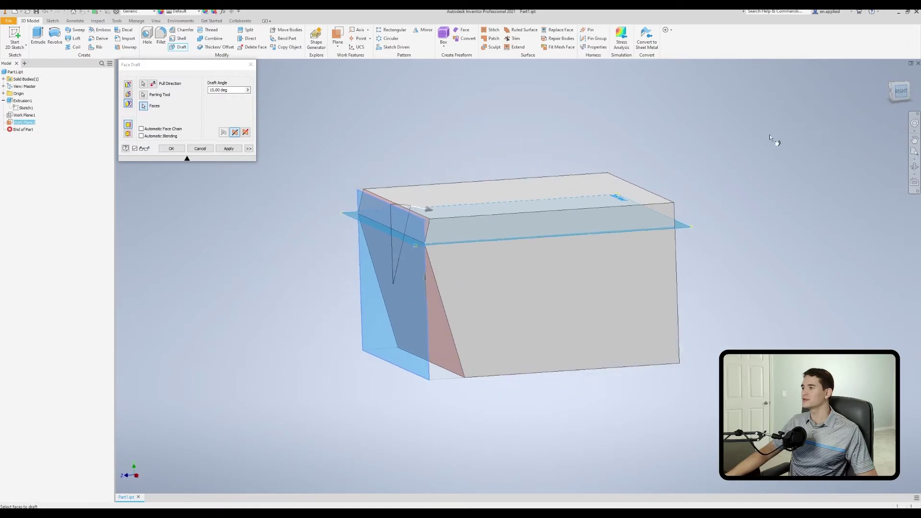
pyautogui.keyDown('shift'); pyautogui.moveTo(391, 216); pyautogui.dragTo(442, 254, button='middle'); pyautogui.keyUp('shift')
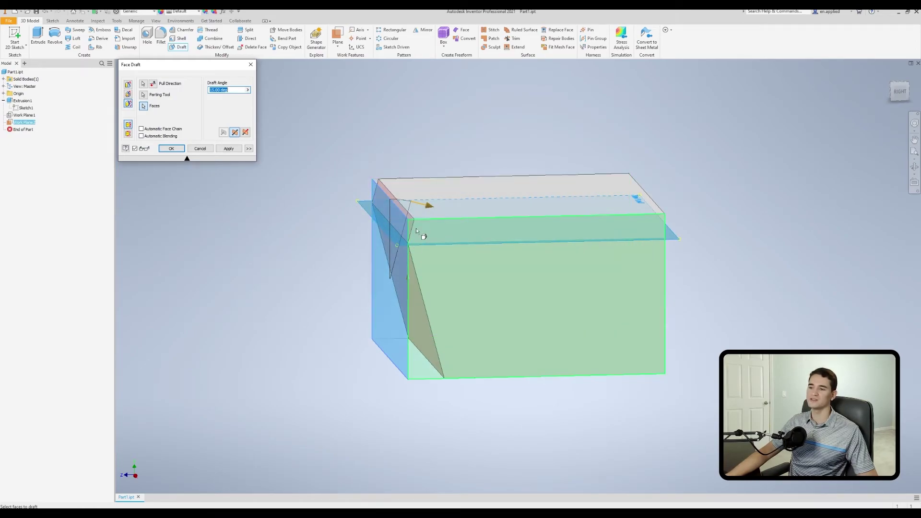
pyautogui.click(386, 204)
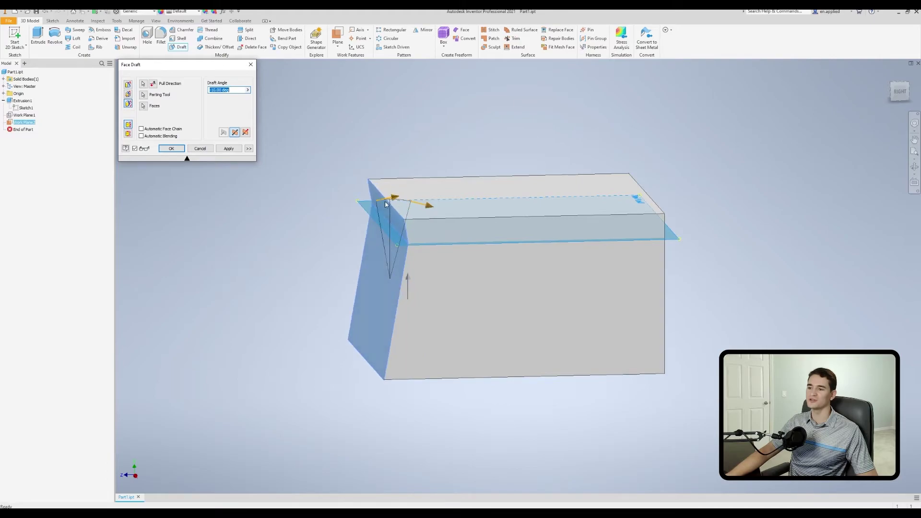
pyautogui.click(143, 106)
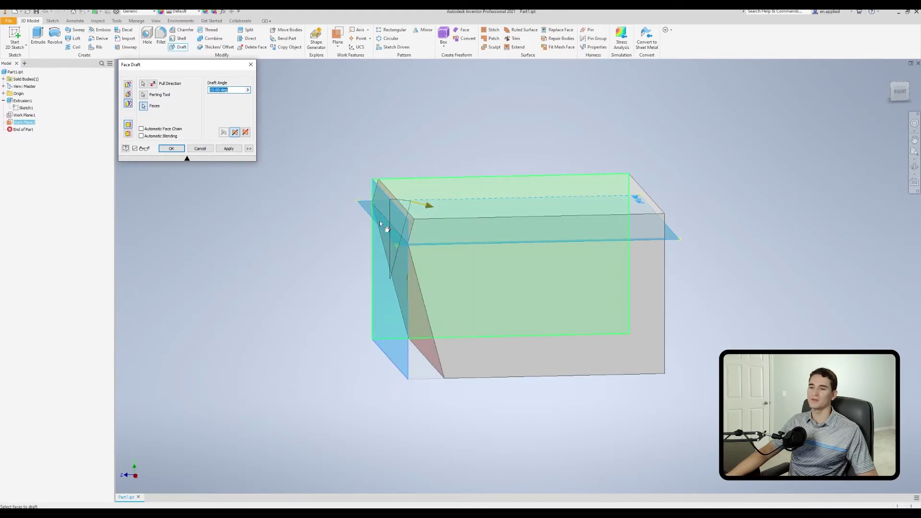
# - Try an asymmetric parting line draft with a second angle of 20° below the plane, and return to symmetric
pyautogui.click(245, 133)
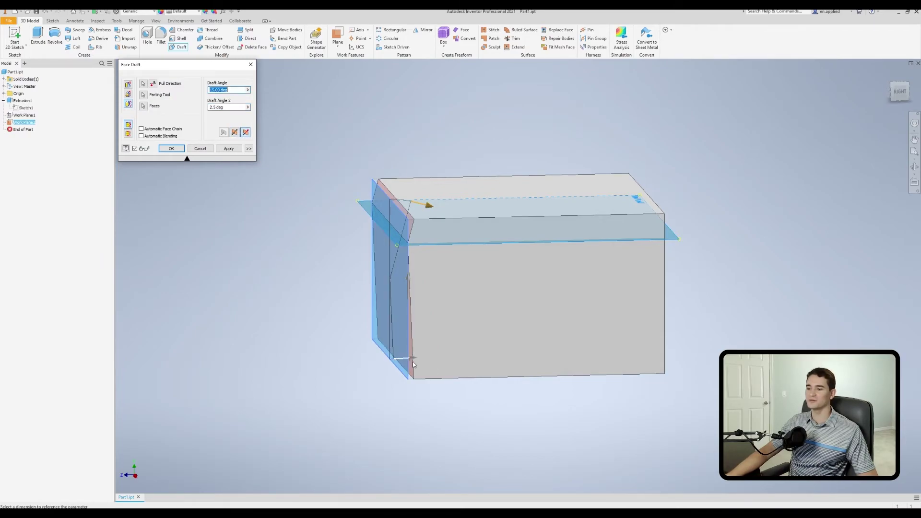
pyautogui.moveTo(414, 358); pyautogui.dragTo(427, 342)
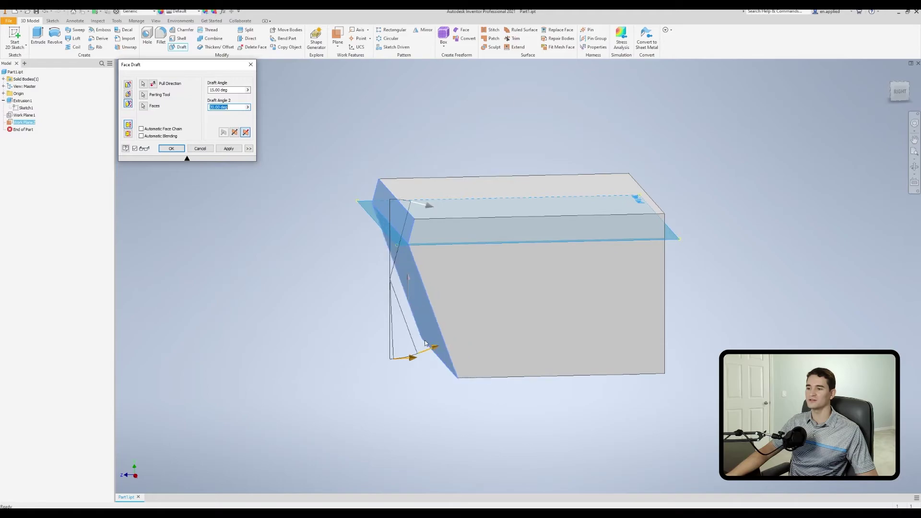
pyautogui.click(234, 133)
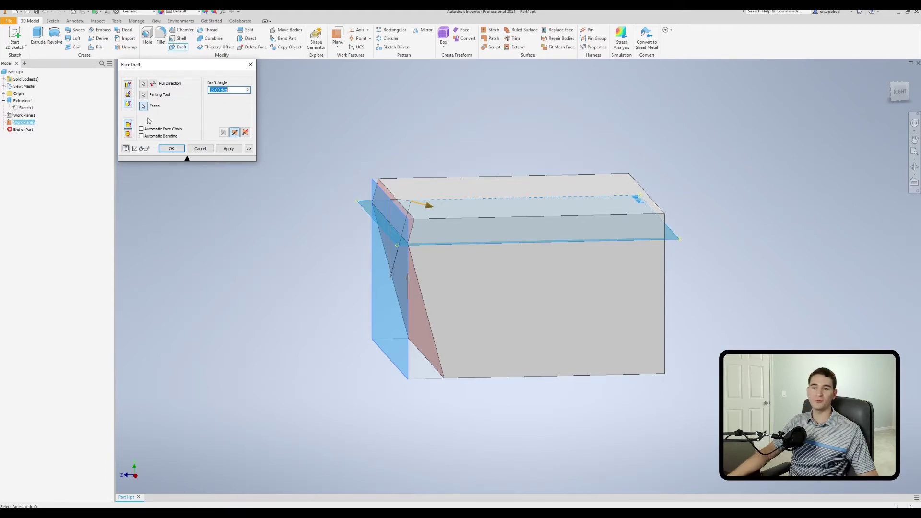
# - Keep the parting line fixed and raise the symmetric draft angle to 20°
pyautogui.click(128, 125)
pyautogui.click(395, 202)
pyautogui.moveTo(396, 203); pyautogui.dragTo(446, 200)
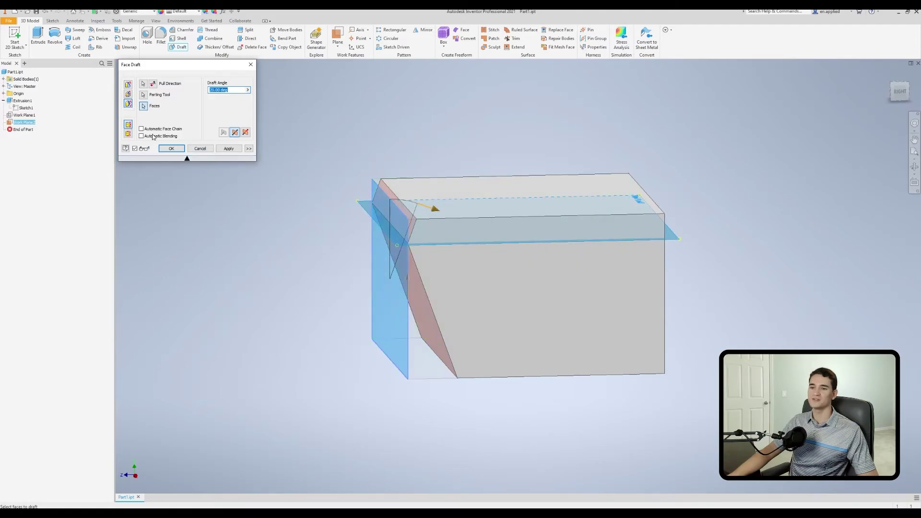
# - Switch the draft to a moving parting line with a 10° minimum draft angle and fix the drafted face's top edge
pyautogui.click(128, 134)
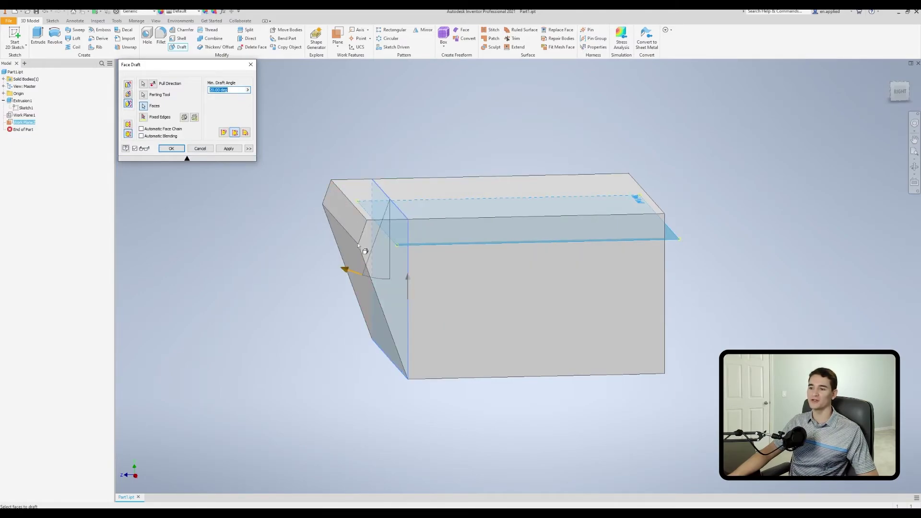
pyautogui.moveTo(343, 268); pyautogui.dragTo(372, 240)
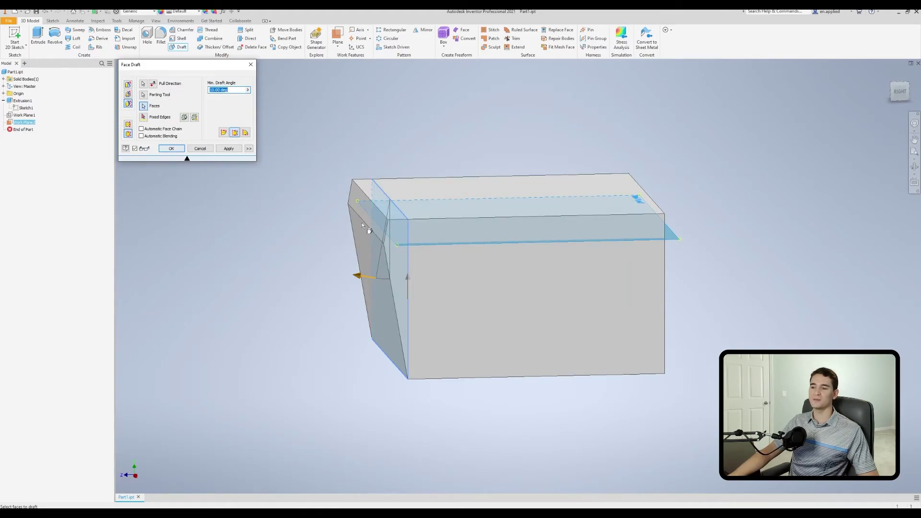
pyautogui.click(144, 118)
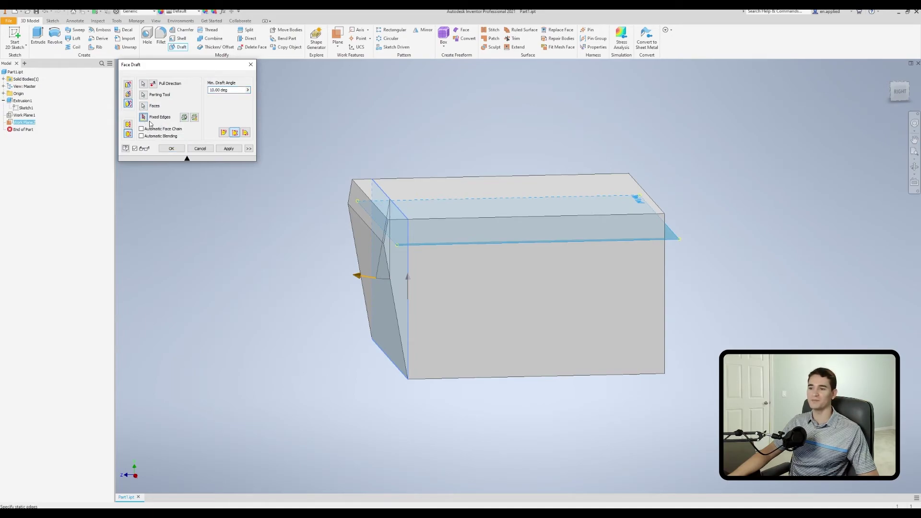
pyautogui.click(388, 199)
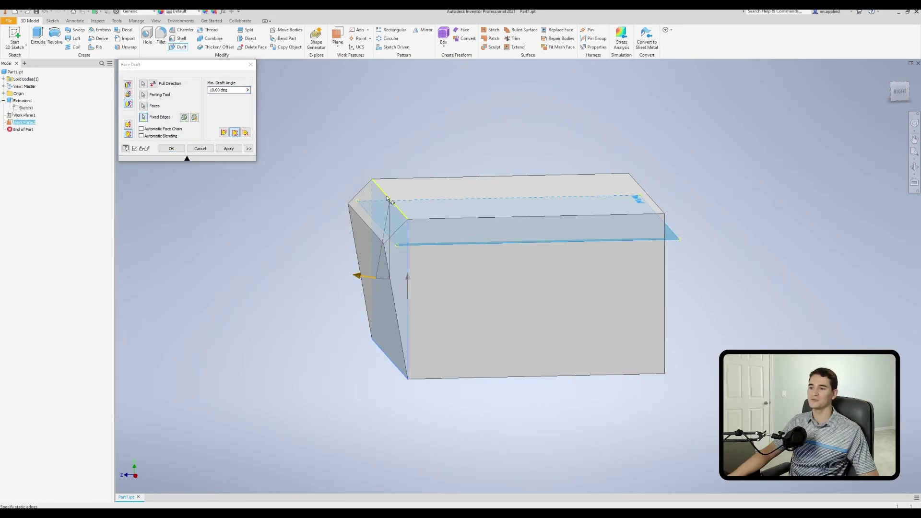
pyautogui.moveTo(364, 275)
pyautogui.mouseDown()
pyautogui.moveTo(383, 277)
pyautogui.moveTo(346, 271)
pyautogui.moveTo(370, 268)
pyautogui.moveTo(362, 271)
pyautogui.mouseUp()
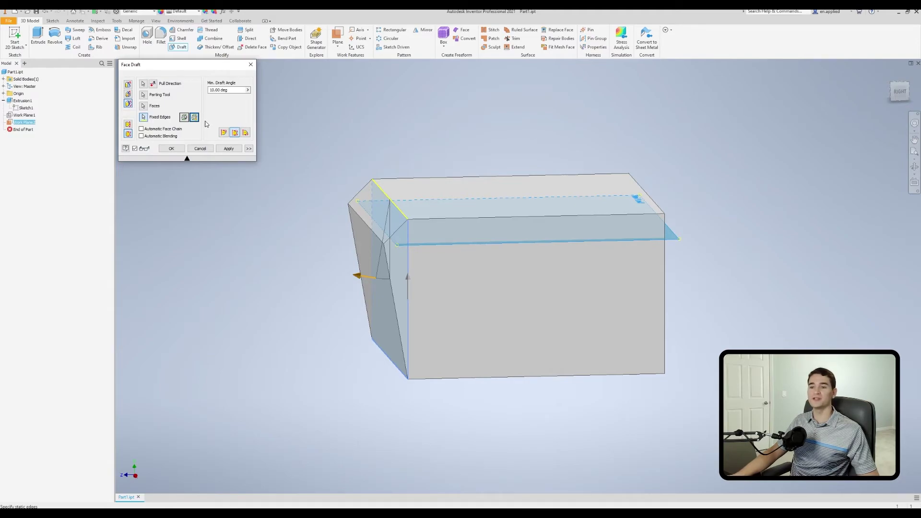
# - Toggle the drafted face's top edge in the fixed edges selection and clear the selected boundary
pyautogui.click(378, 192)
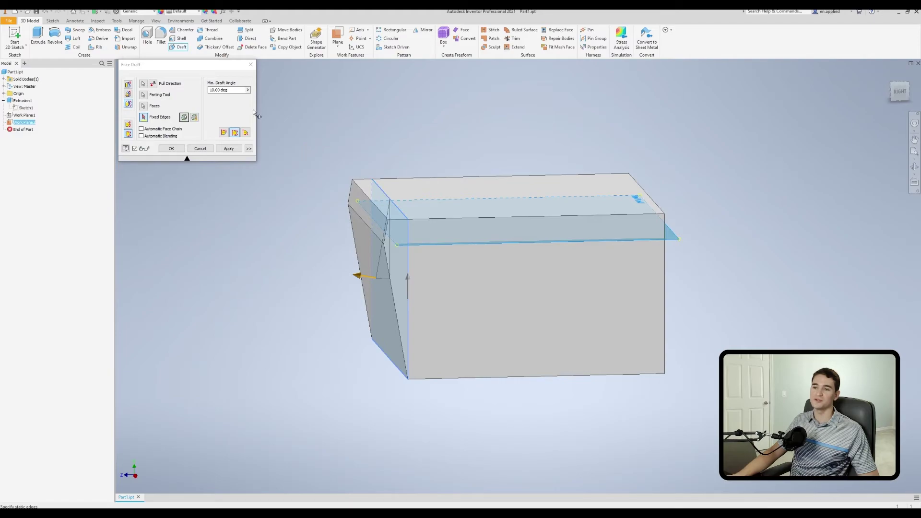
pyautogui.click(384, 196)
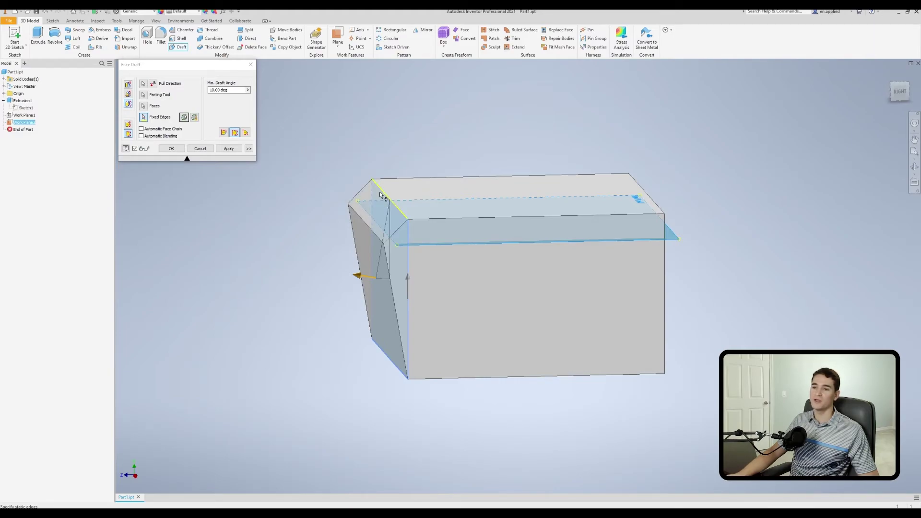
pyautogui.click(194, 120)
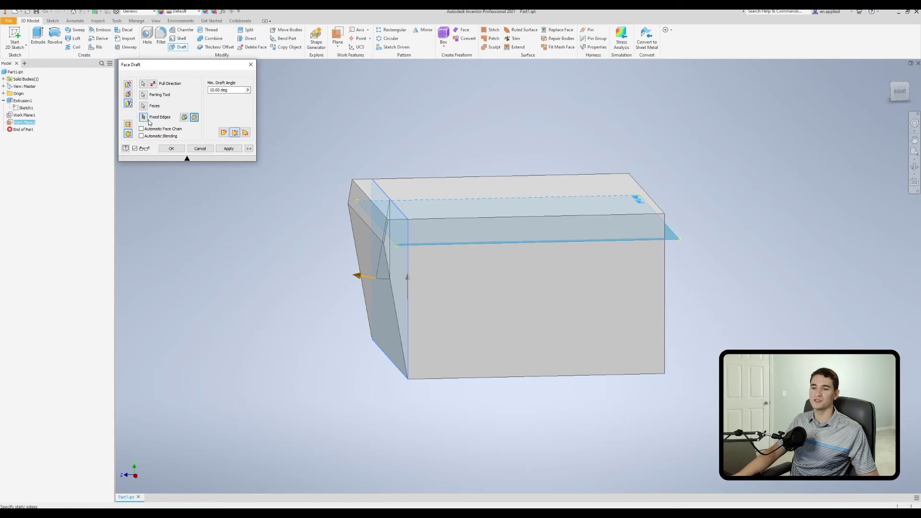
pyautogui.click(397, 197)
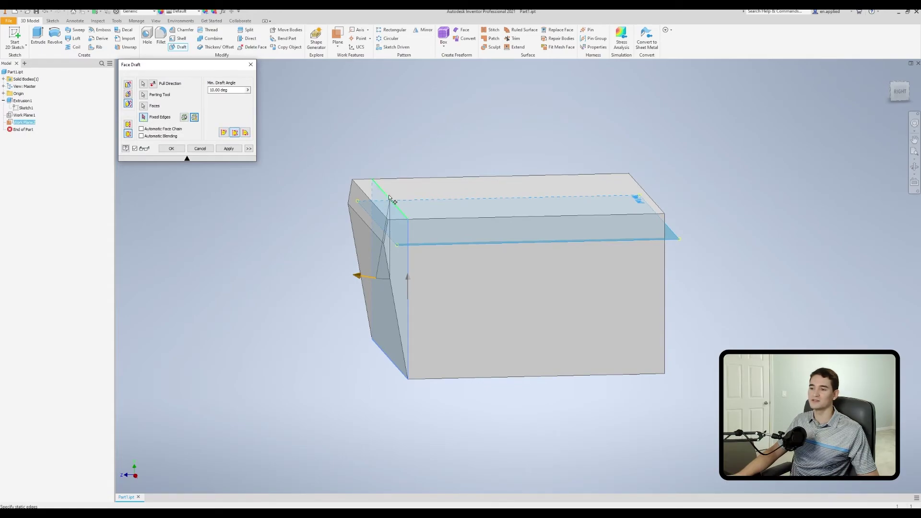
# - Fix the drafted face's top and bottom edges with Select Boundary and set the minimum draft angle to 15°
pyautogui.click(185, 118)
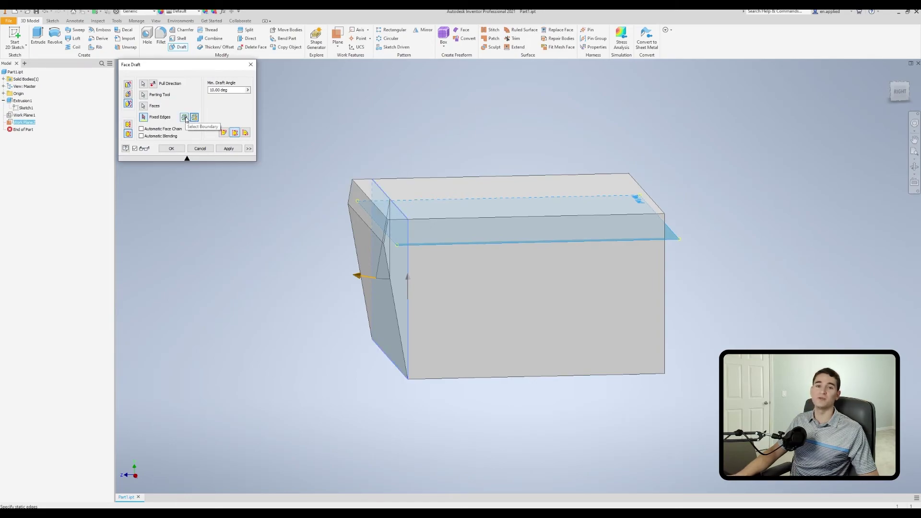
pyautogui.click(185, 119)
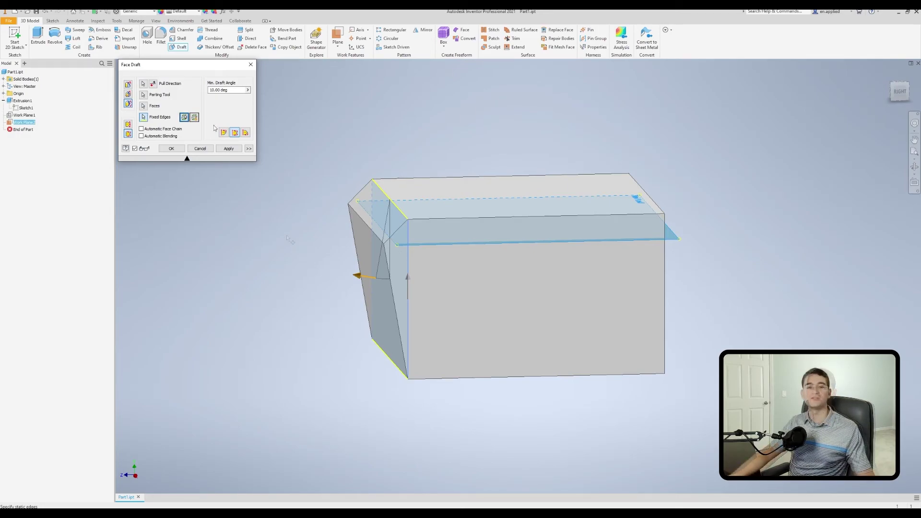
pyautogui.click(356, 277)
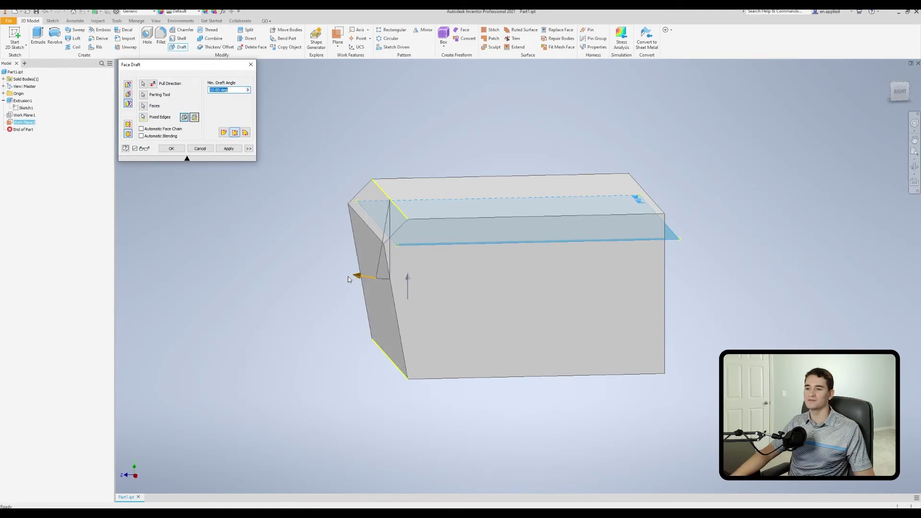
pyautogui.moveTo(361, 279)
pyautogui.mouseDown()
pyautogui.moveTo(321, 268)
pyautogui.moveTo(345, 269)
pyautogui.mouseUp()
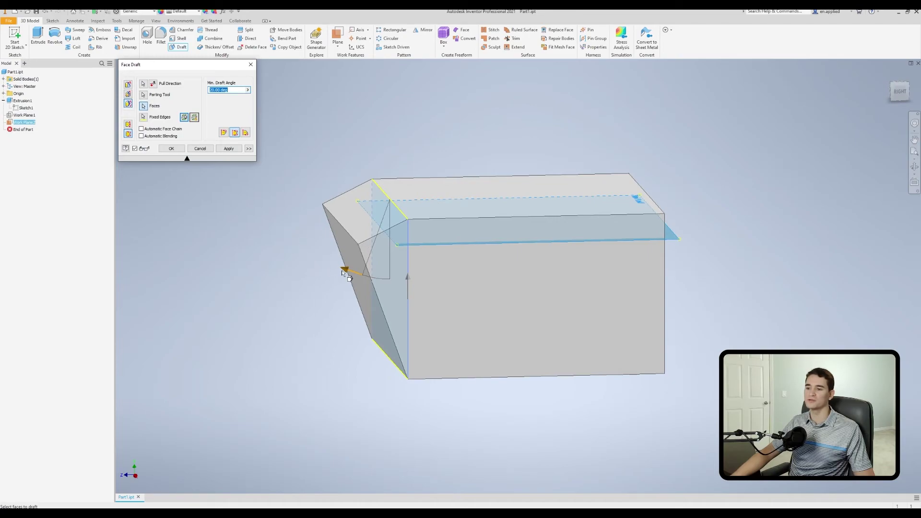
pyautogui.write('15')
pyautogui.press('Return')
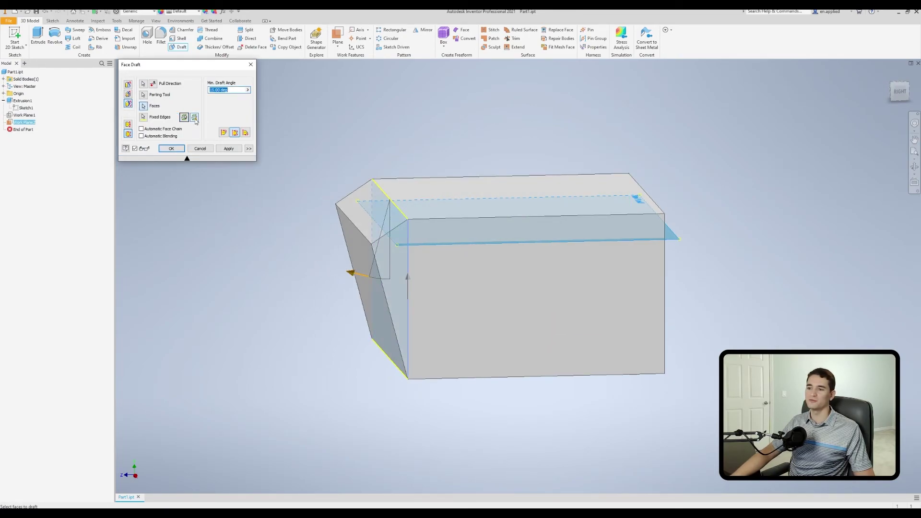
# - Clear the fixed boundary edges, set the minimum draft angle to 20° and view the box from the right side
pyautogui.click(194, 118)
pyautogui.moveTo(355, 274); pyautogui.dragTo(365, 218)
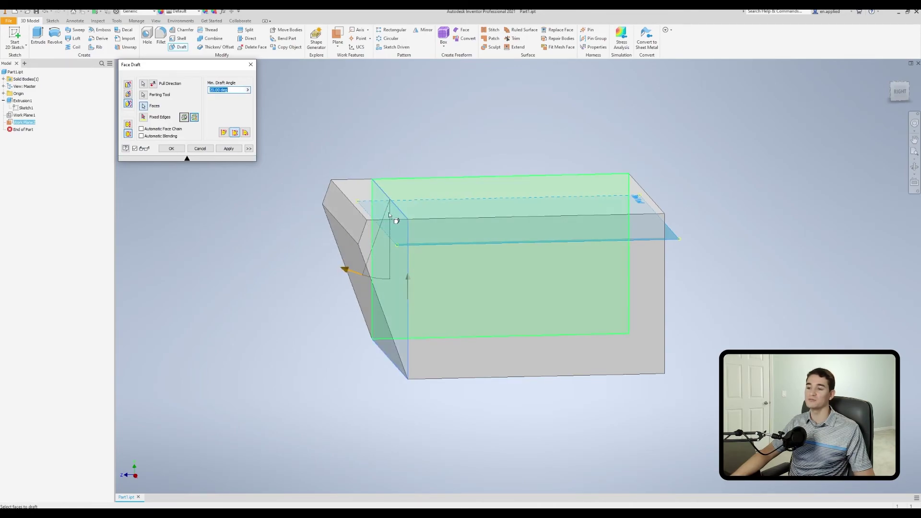
pyautogui.moveTo(354, 273)
pyautogui.mouseDown()
pyautogui.moveTo(339, 265)
pyautogui.moveTo(352, 266)
pyautogui.mouseUp()
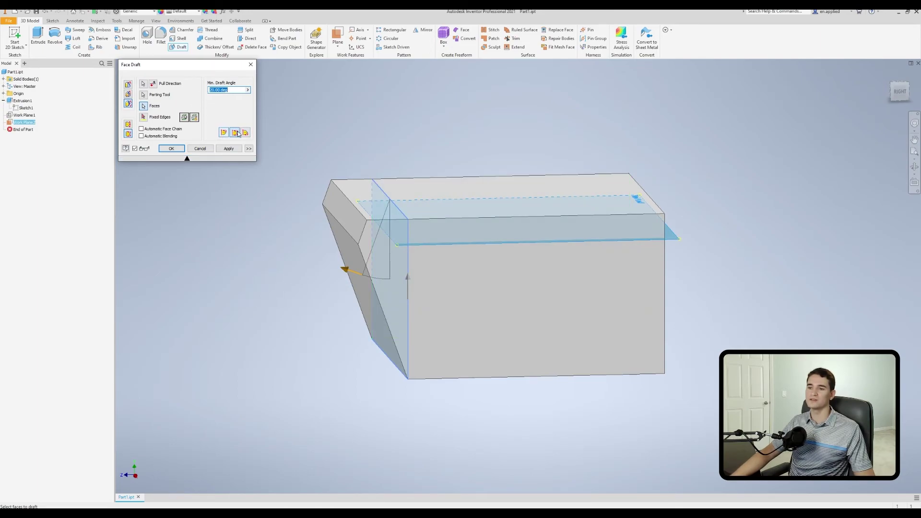
pyautogui.press('F5')
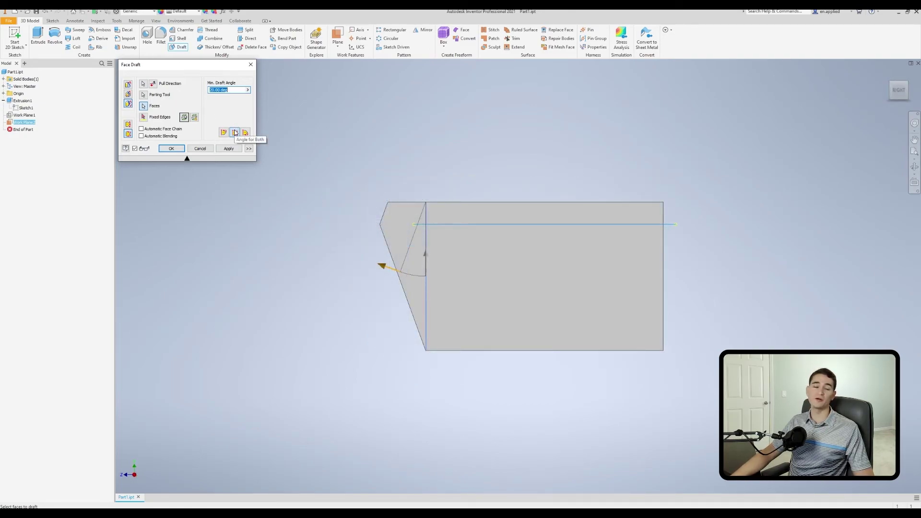
# - Set the moving parting line draft's minimum angle to 30° with the angle applied on both sides of the parting plane
pyautogui.write('25')
pyautogui.moveTo(370, 263)
pyautogui.mouseDown()
pyautogui.moveTo(364, 253)
pyautogui.moveTo(382, 267)
pyautogui.moveTo(368, 260)
pyautogui.mouseUp()
pyautogui.keyDown('shift'); pyautogui.moveTo(367, 261); pyautogui.dragTo(360, 217, button='middle'); pyautogui.keyUp('shift')
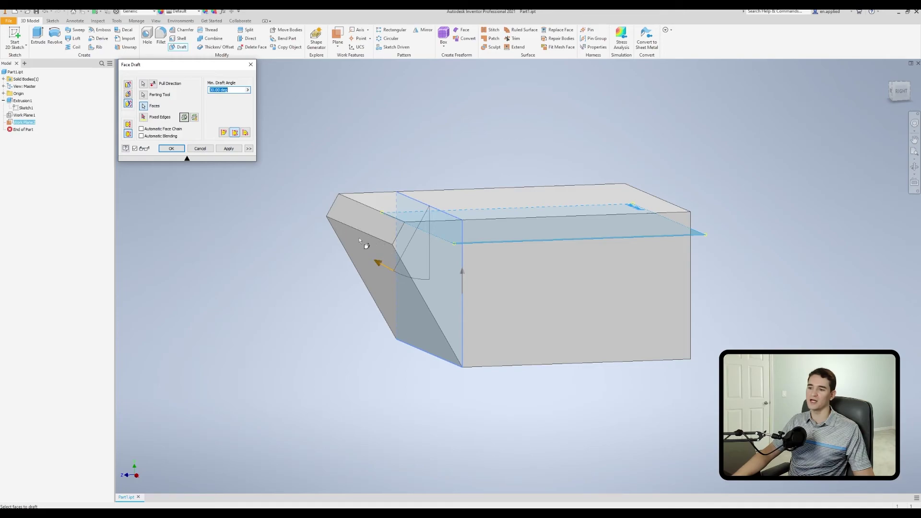
# - Apply the minimum draft angle only above the parting plane and increase it to 60°
pyautogui.click(224, 133)
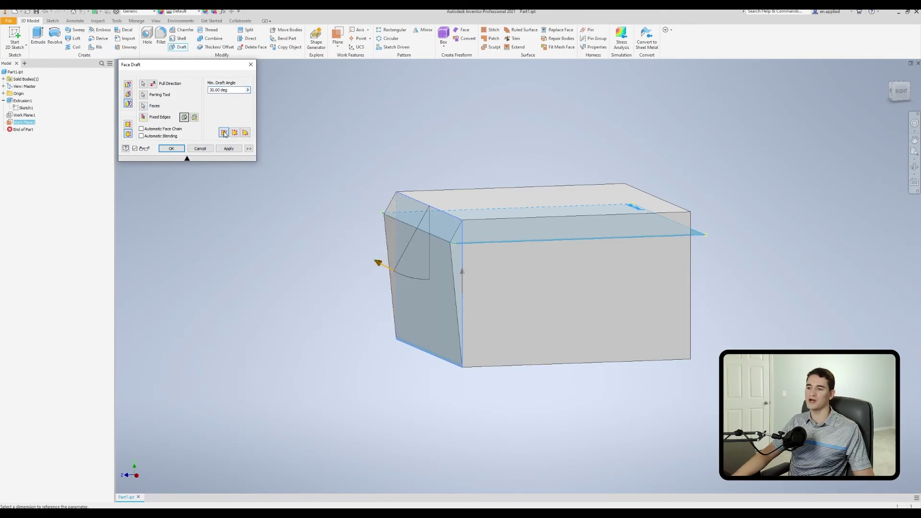
pyautogui.click(903, 95)
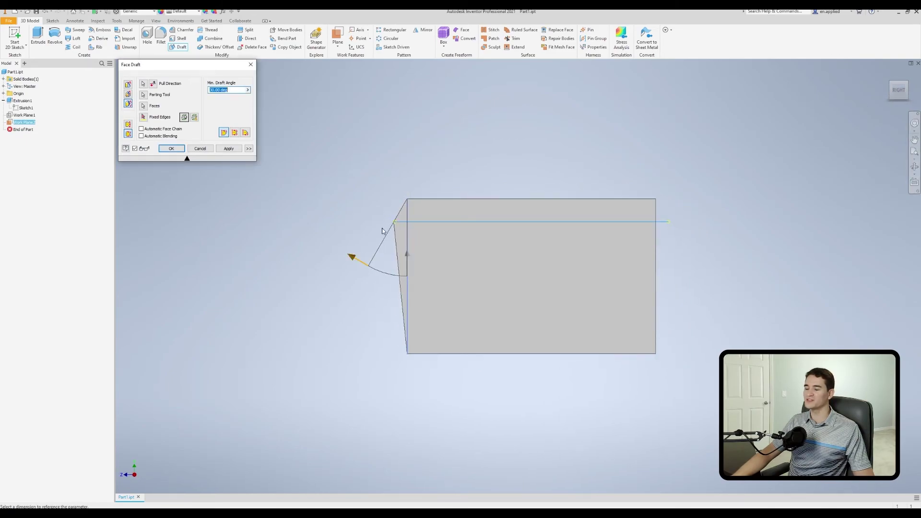
pyautogui.click(900, 91)
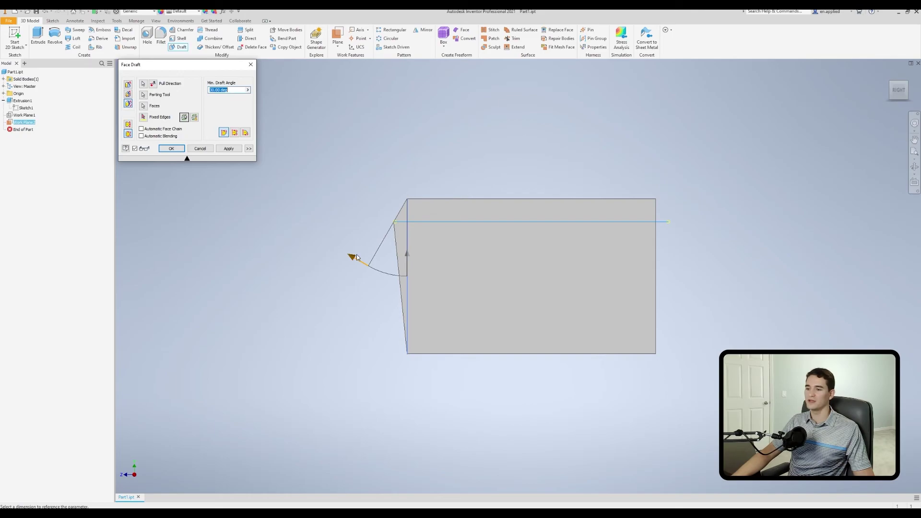
pyautogui.moveTo(353, 261); pyautogui.dragTo(300, 226)
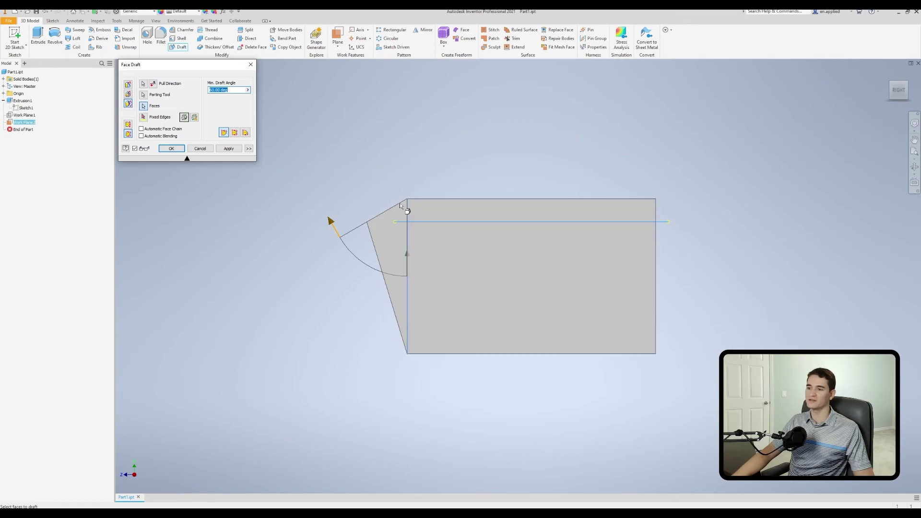
pyautogui.click(379, 224)
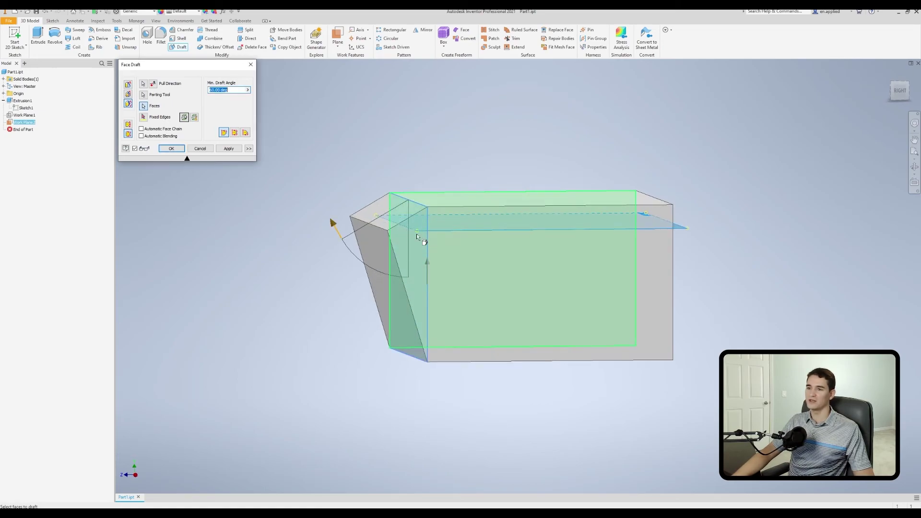
# - Apply the 60° minimum draft angle only below the parting plane and examine the draft preview from the side and from below
pyautogui.click(245, 133)
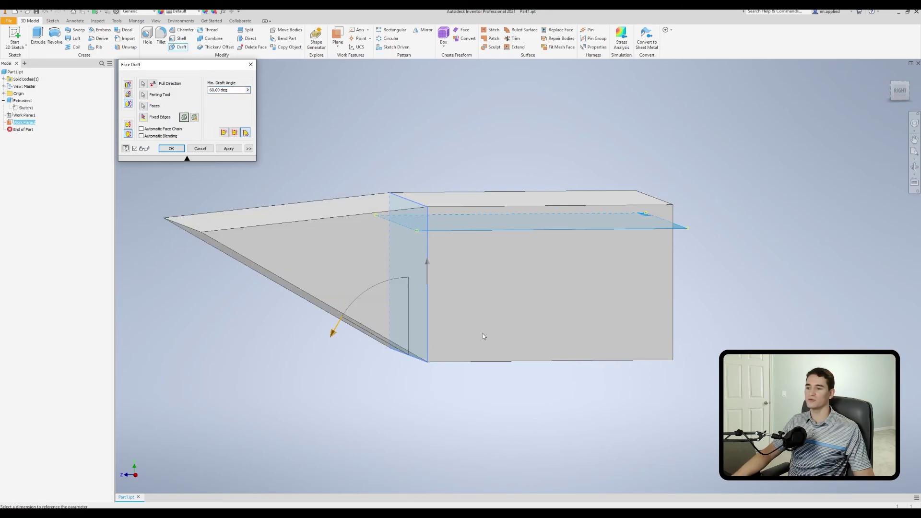
pyautogui.press('F5')
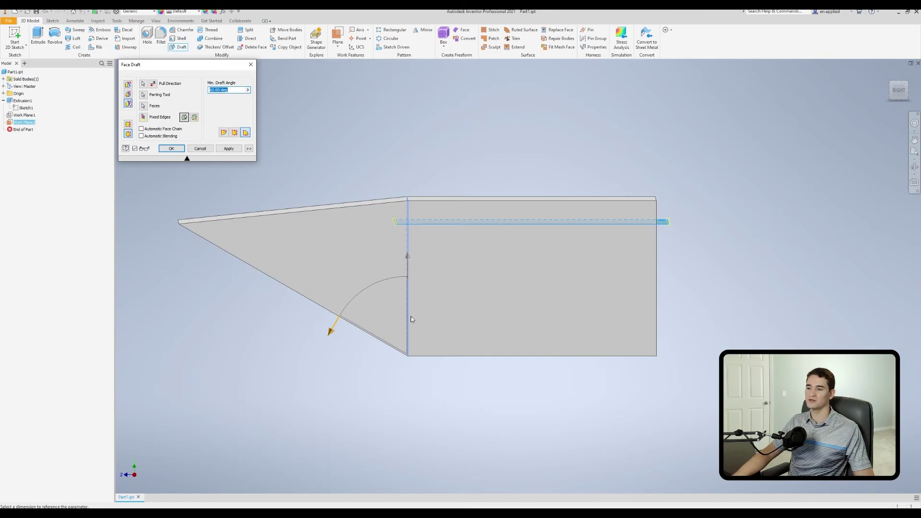
pyautogui.hotkey('shift', 'F5')
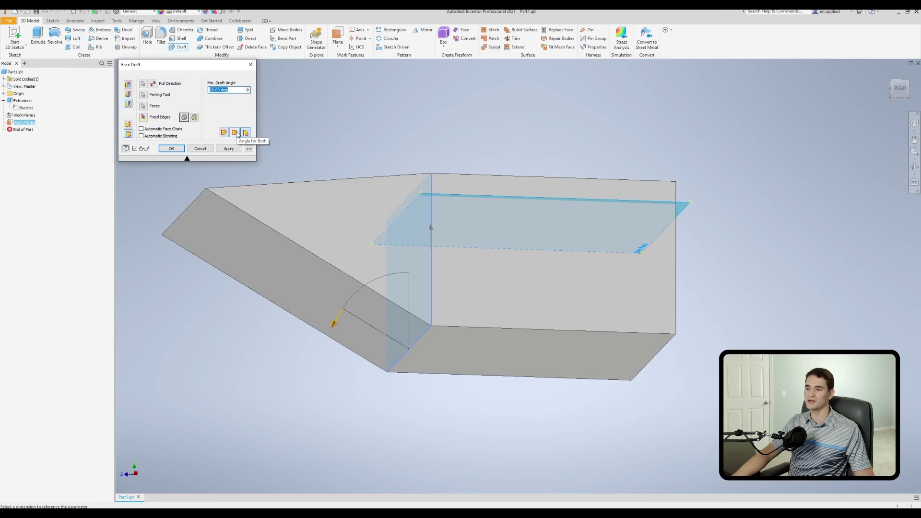
# - Apply the draft angle to both sides of the parting plane with a 30° minimum and toggle the draft preview
pyautogui.keyDown('shift'); pyautogui.moveTo(333, 213); pyautogui.dragTo(334, 227, button='middle'); pyautogui.keyUp('shift')
pyautogui.moveTo(334, 227); pyautogui.dragTo(367, 238)
pyautogui.keyDown('shift'); pyautogui.moveTo(367, 238); pyautogui.dragTo(345, 226, button='middle'); pyautogui.keyUp('shift')
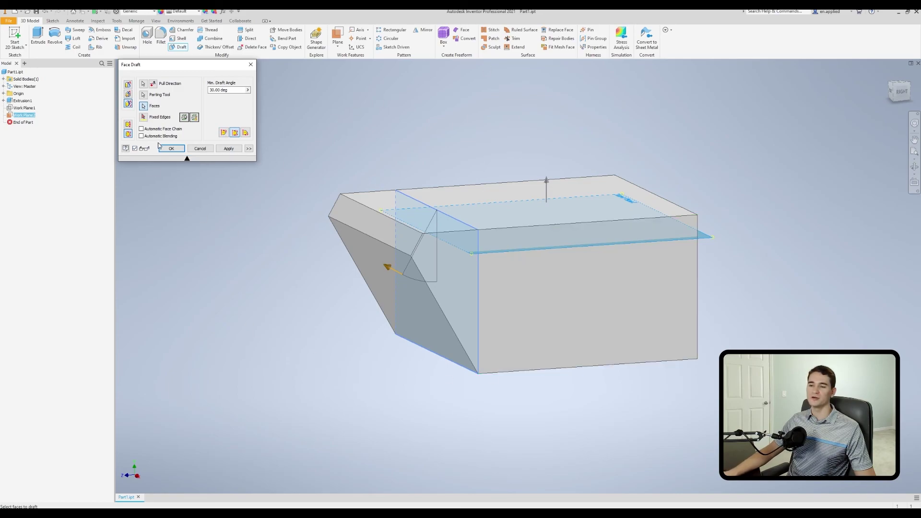
pyautogui.click(135, 148)
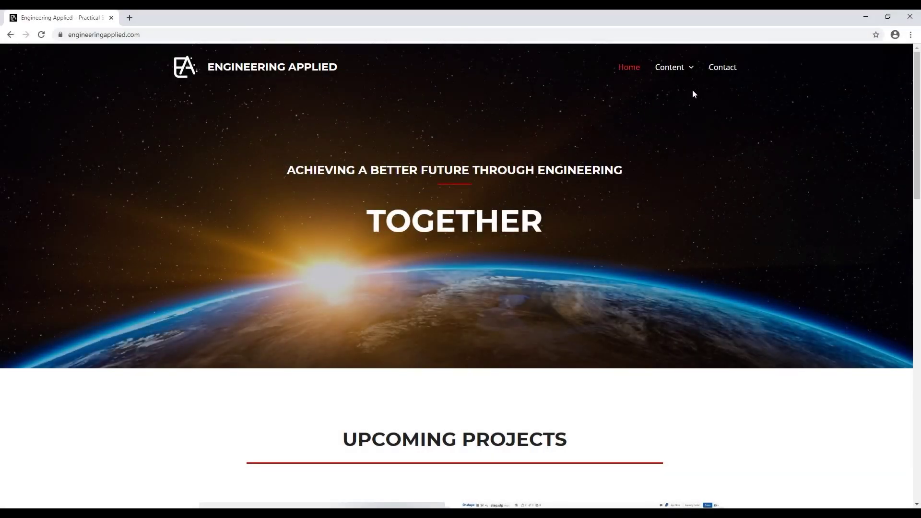
# - Switch to the Engineering Applied website in the browser, open its Contact page and select the message form's name field
pyautogui.click(711, 75)
pyautogui.scroll(-2, 525, 234)
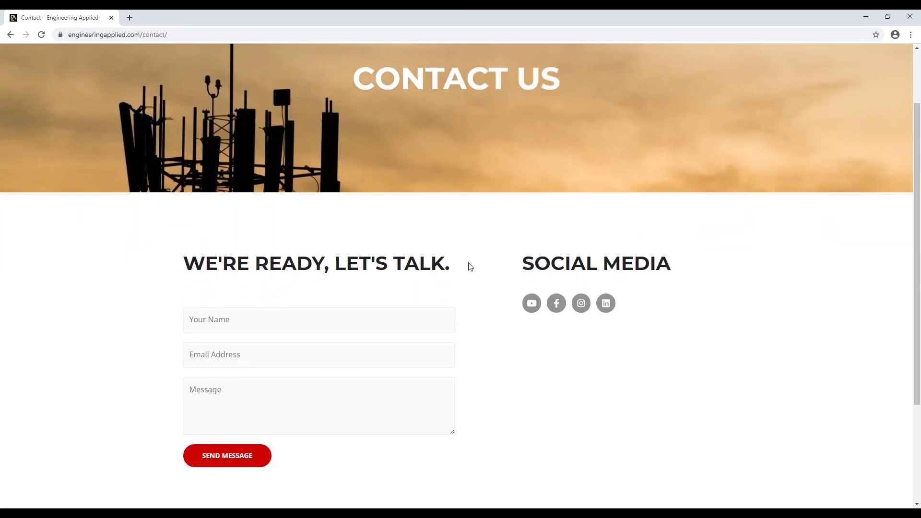
pyautogui.click(289, 315)
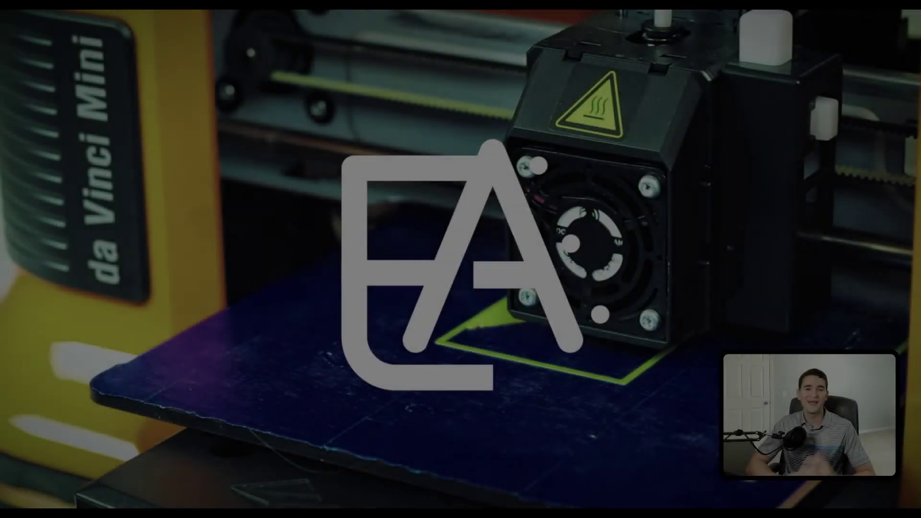